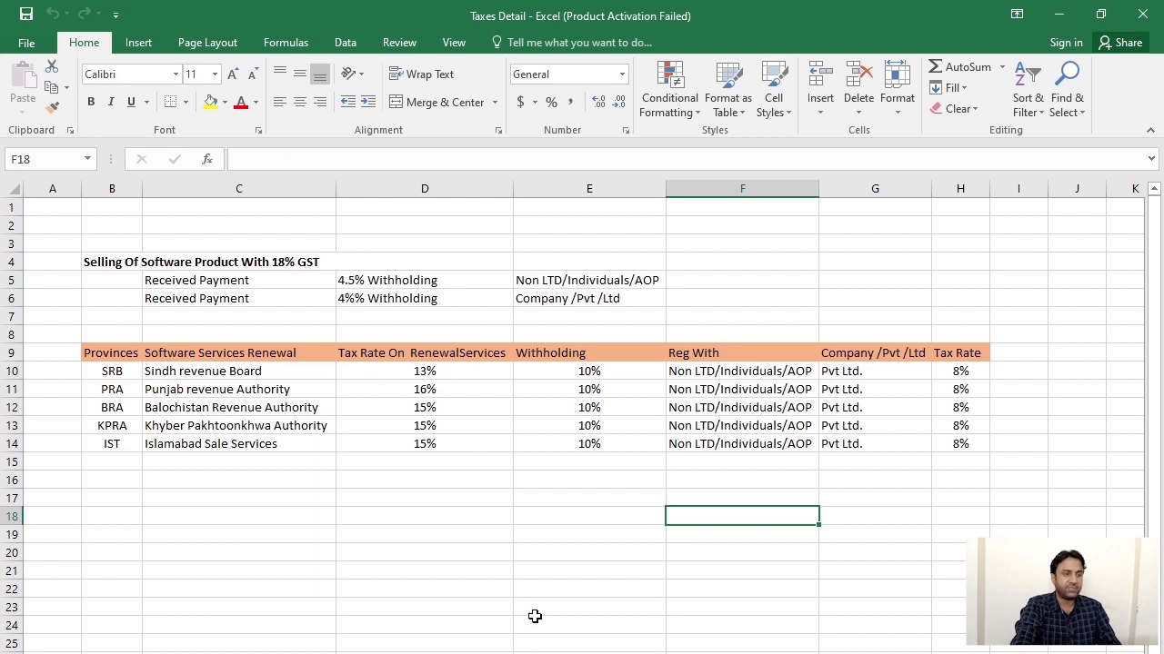
Minimize the Taxes Detail Excel workbook so the Windows desktop shows.
left_click(938, 605)
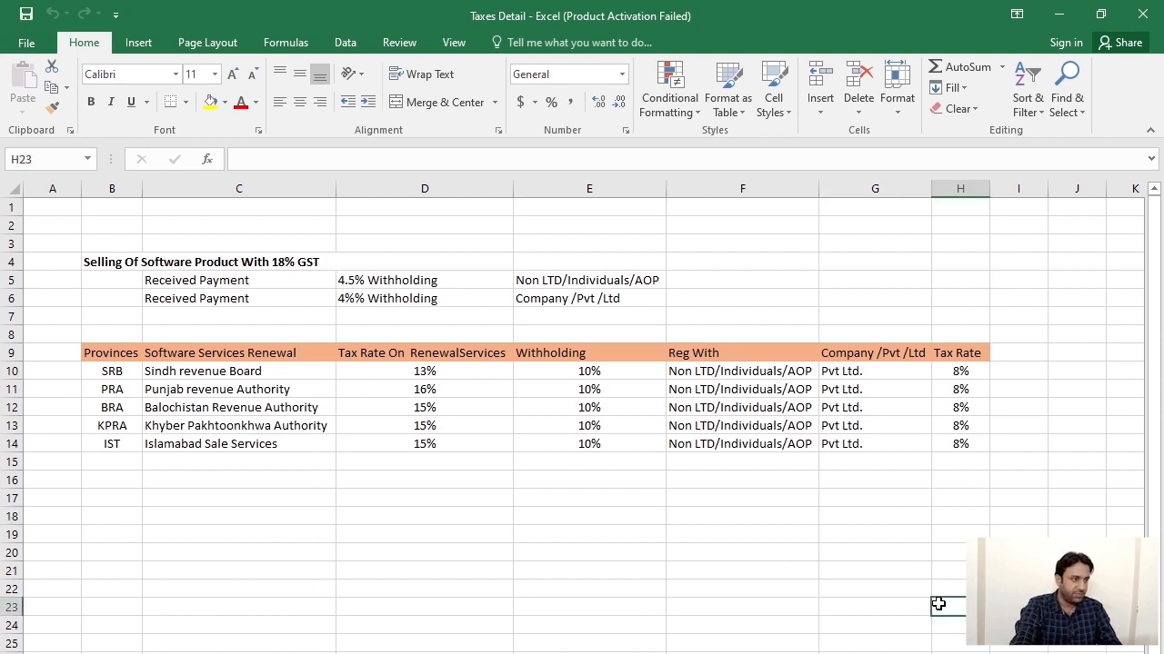
left_click(1060, 17)
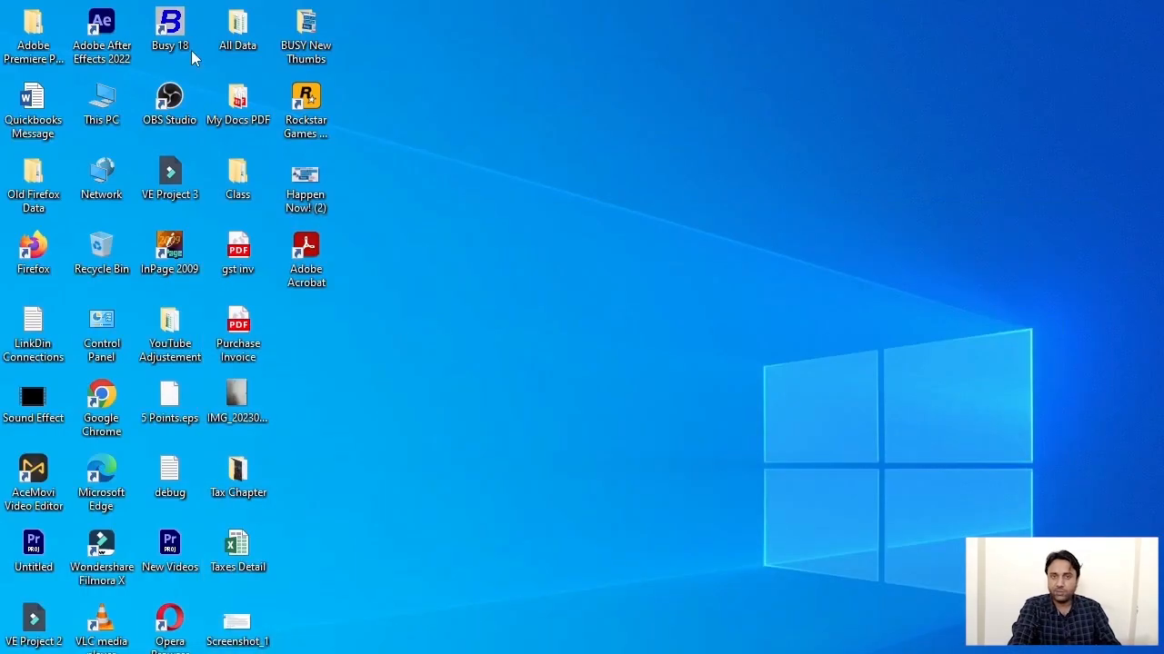
Launch BUSY 18 and log in to the IBTECH FORUM company, skipping the dashboard.
double_click(173, 25)
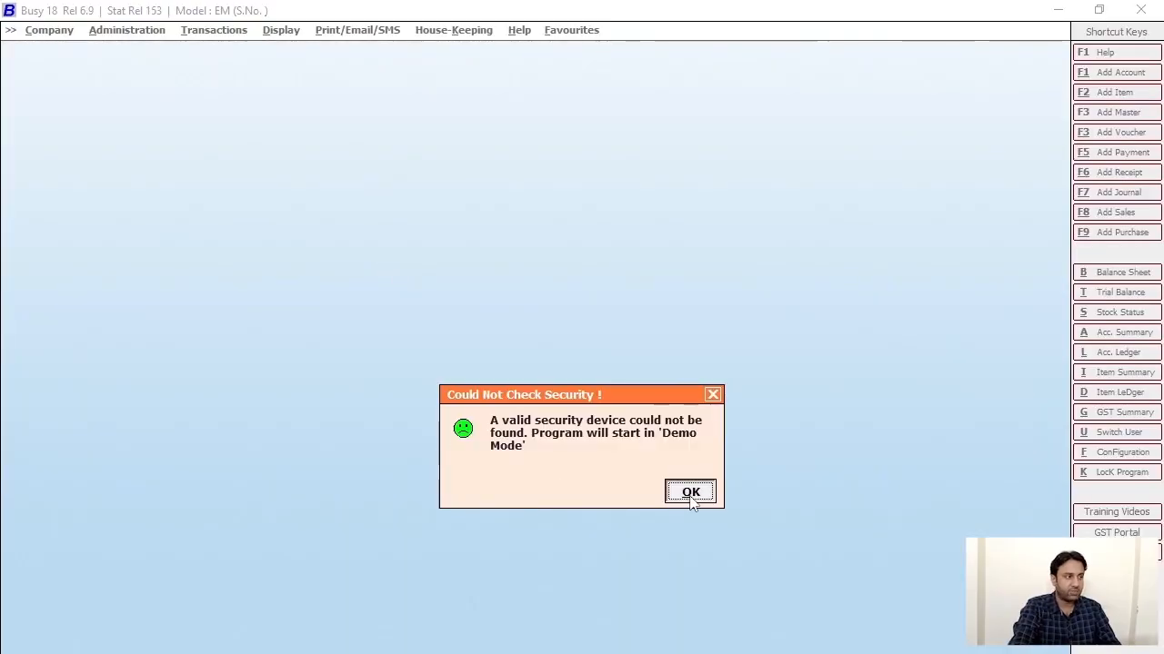
left_click(688, 493)
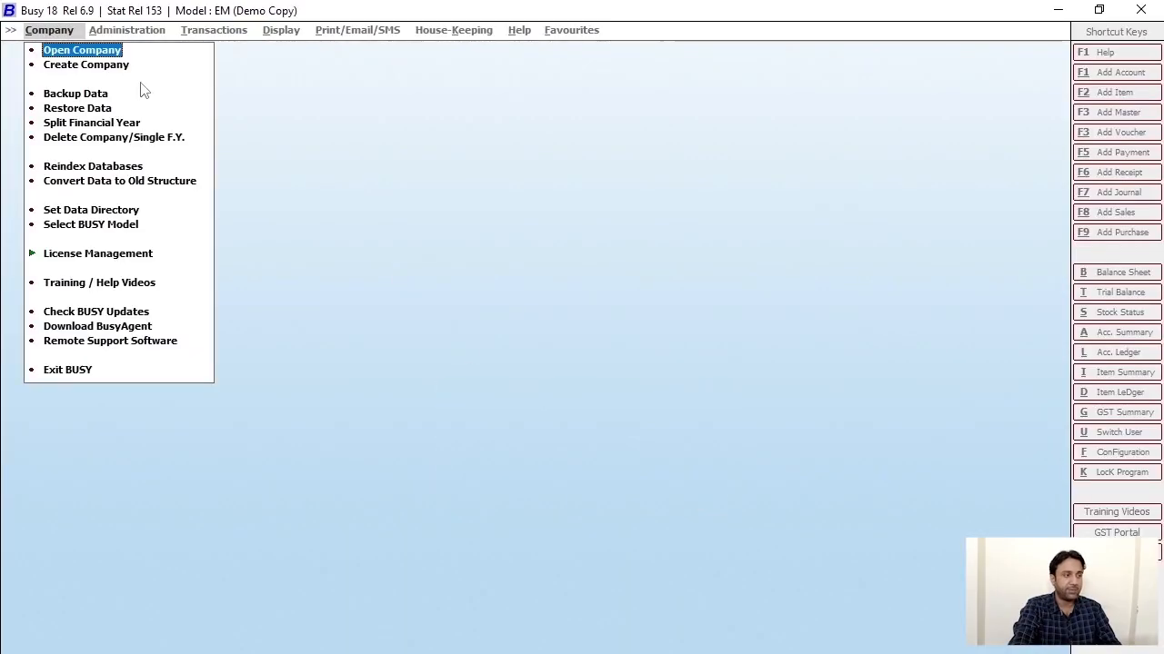
left_click(116, 51)
left_click(289, 444)
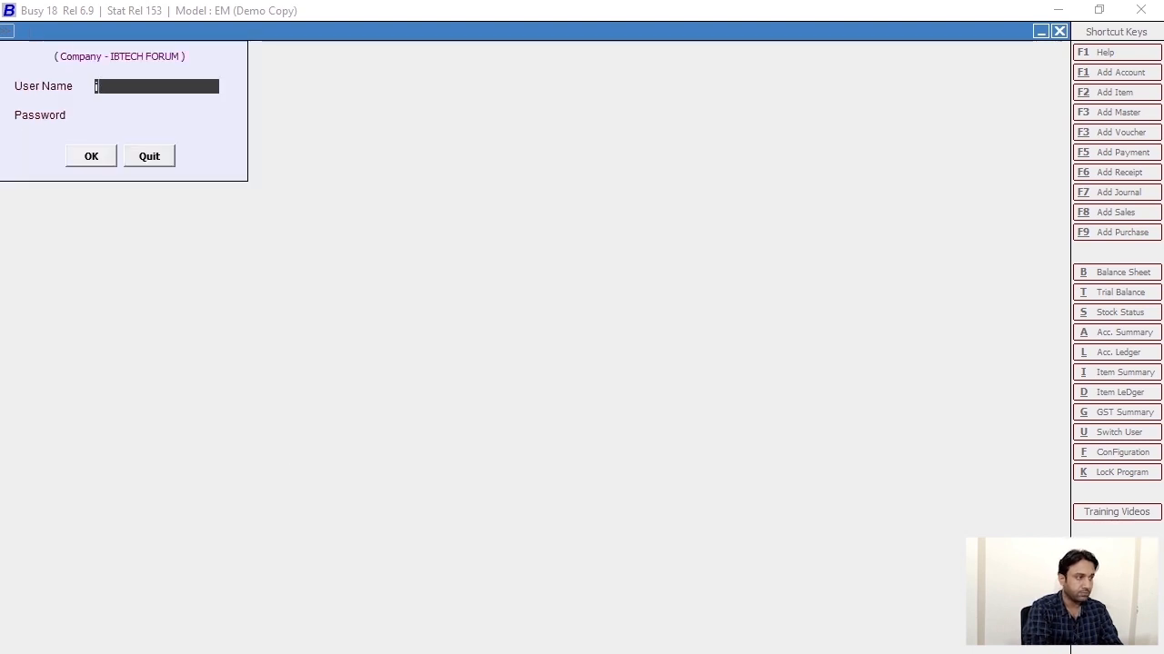
type("ib")
key("Return")
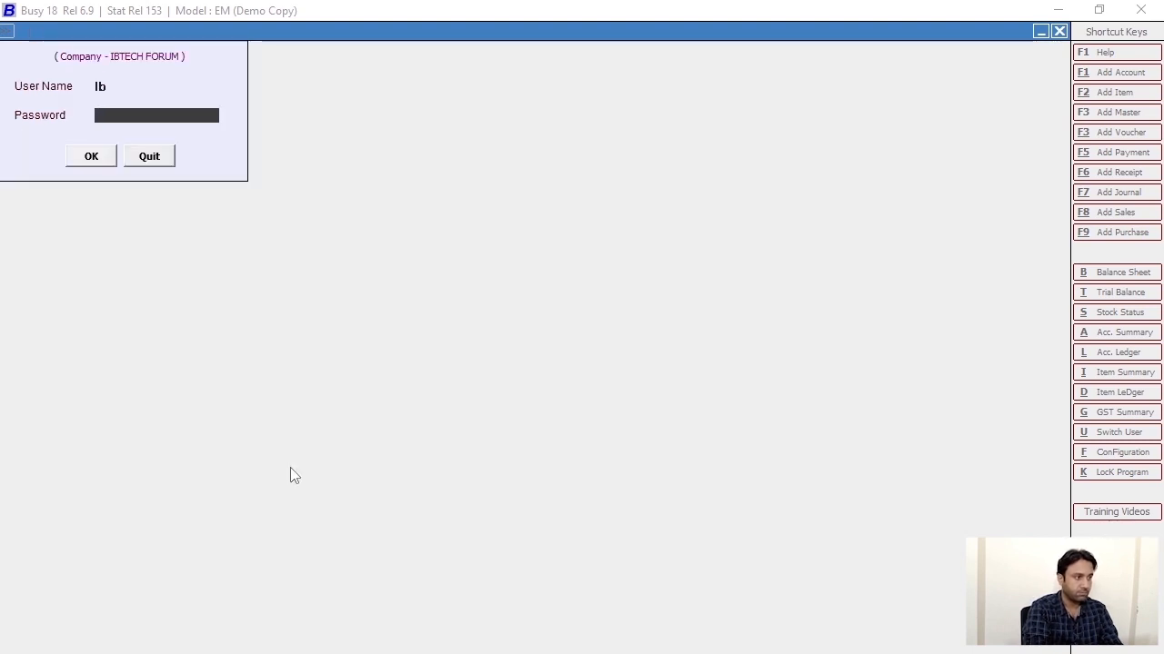
type("12")
key("Return")
key("Return")
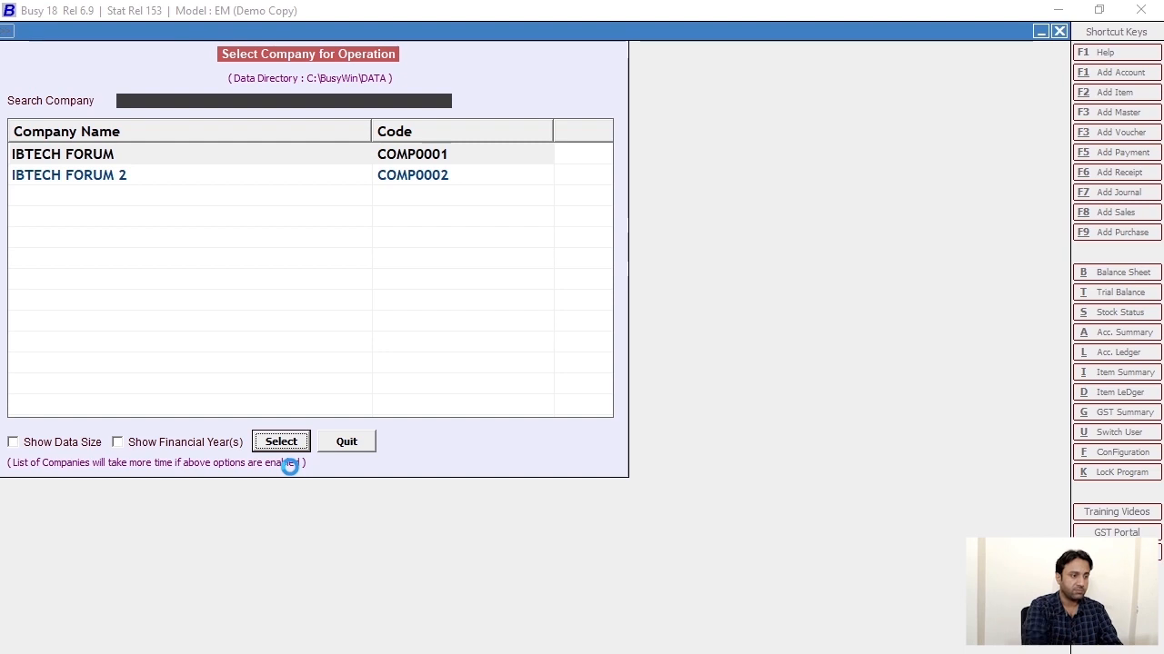
key("Escape")
key("Escape")
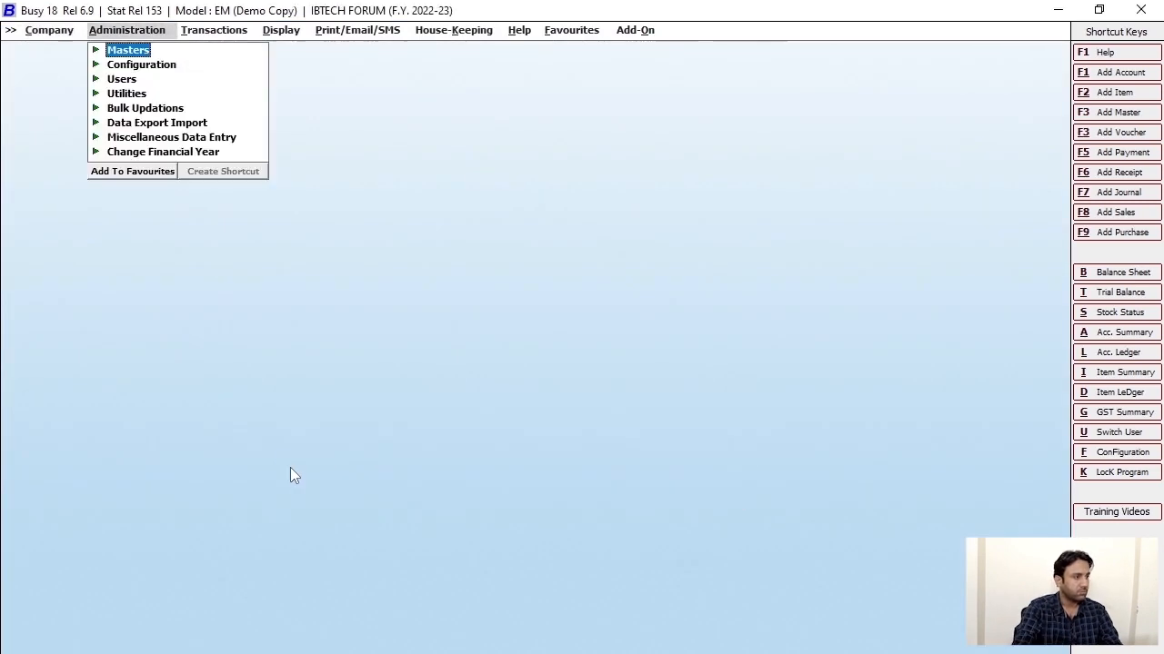
key("Escape")
left_click(211, 30)
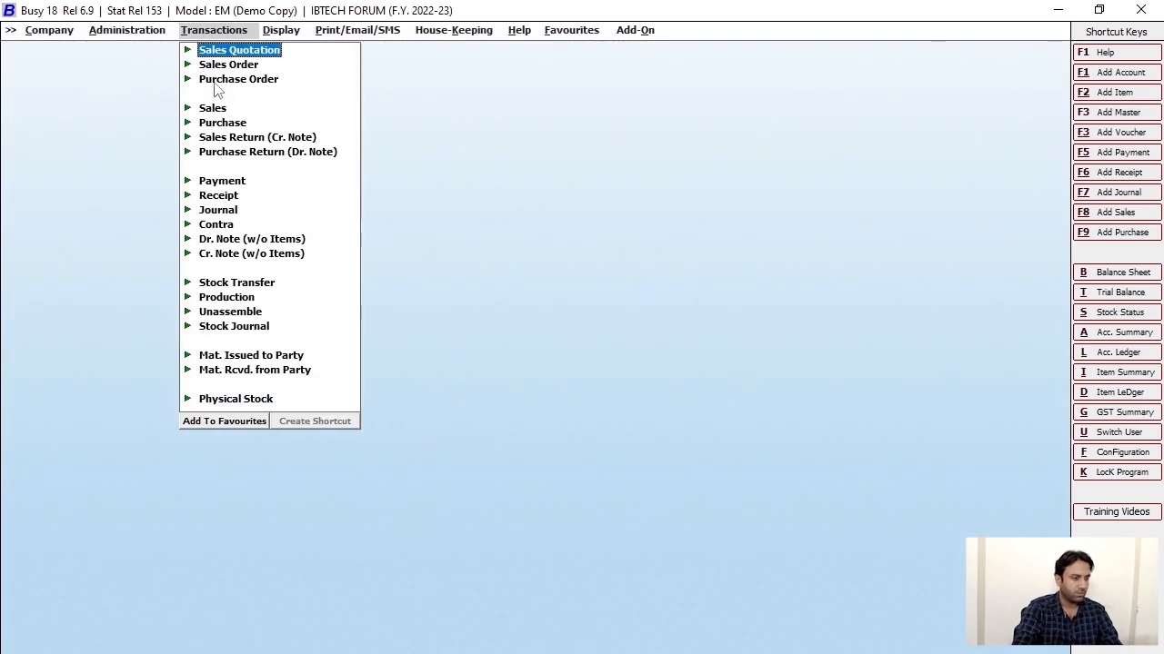
Open GK Industries' sales voucher 6/2022-23 from the sales voucher list.
left_click(211, 108)
double_click(242, 151)
left_click(455, 486)
left_click(169, 309)
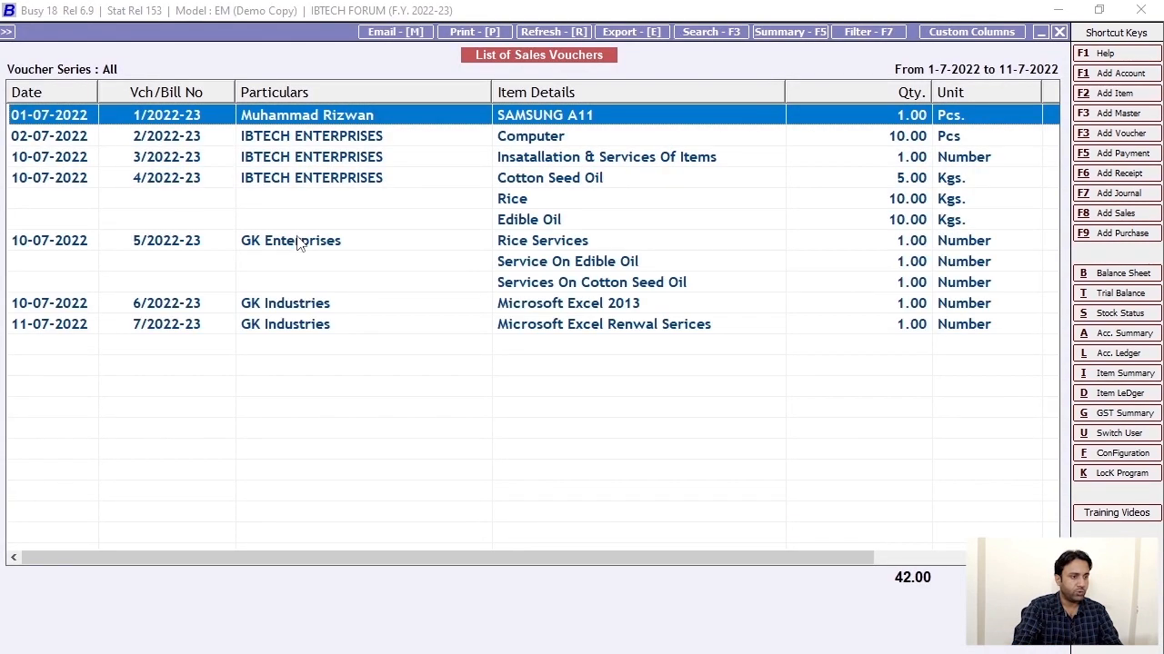
left_click(345, 303)
key("Return")
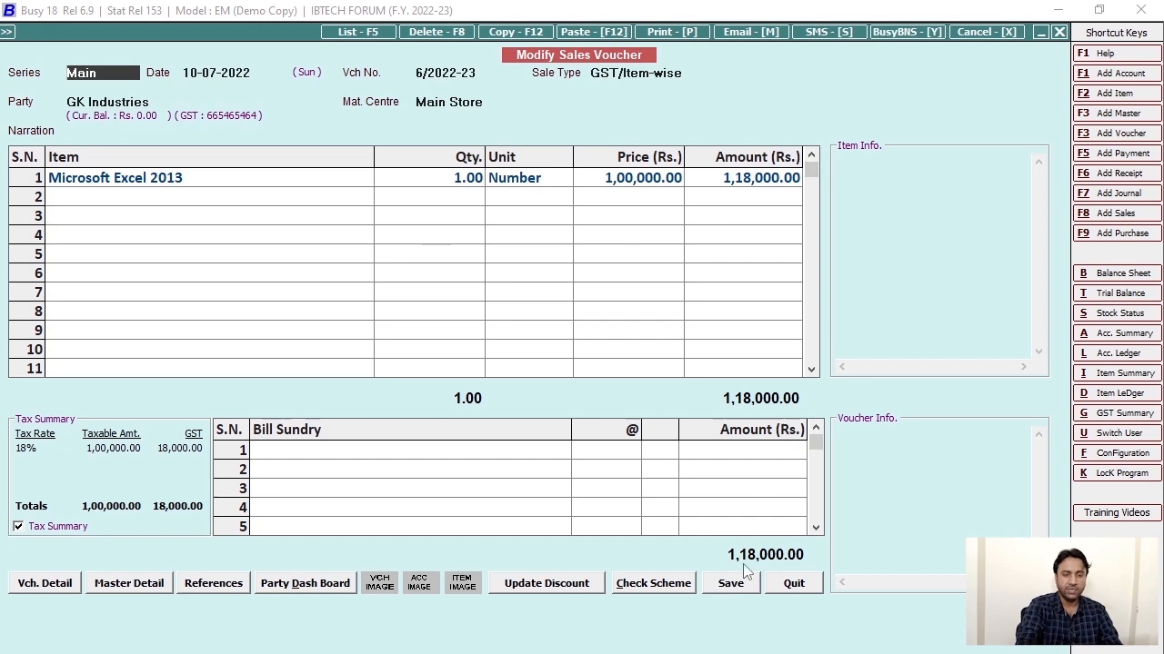
Check the voucher's item amounts, quit without saving, and start a new receipt voucher.
left_click(771, 182)
key("Return")
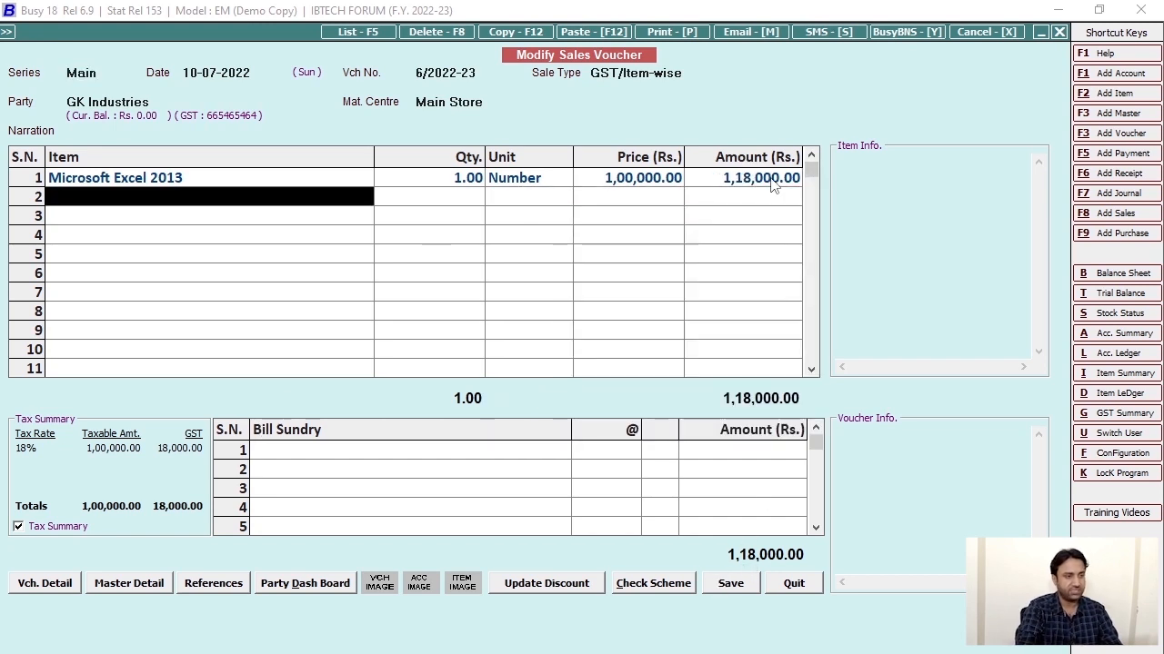
left_click(771, 182)
key("Return")
key("Escape")
key("Escape")
key("Return")
key("Escape")
key("Escape")
key("Escape")
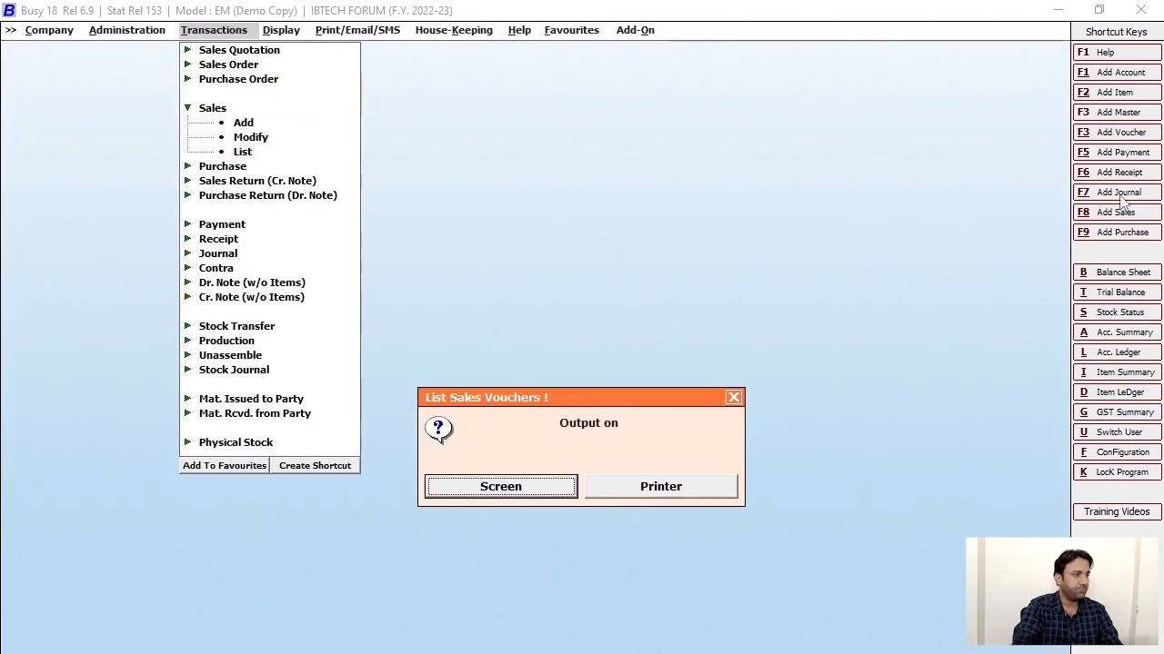
key("F6")
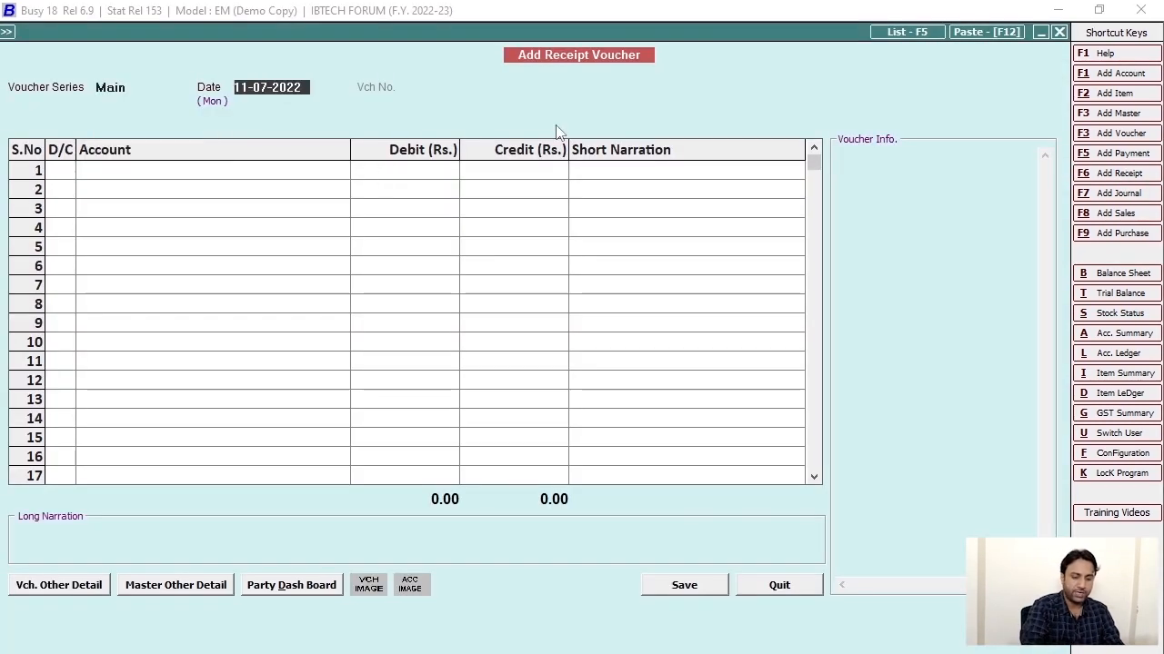
Date the receipt 12-07-2022 and credit GK Industries 1,18,000 narrated 'Rcvd Pmnt against software sold'.
type("12")
key("Return")
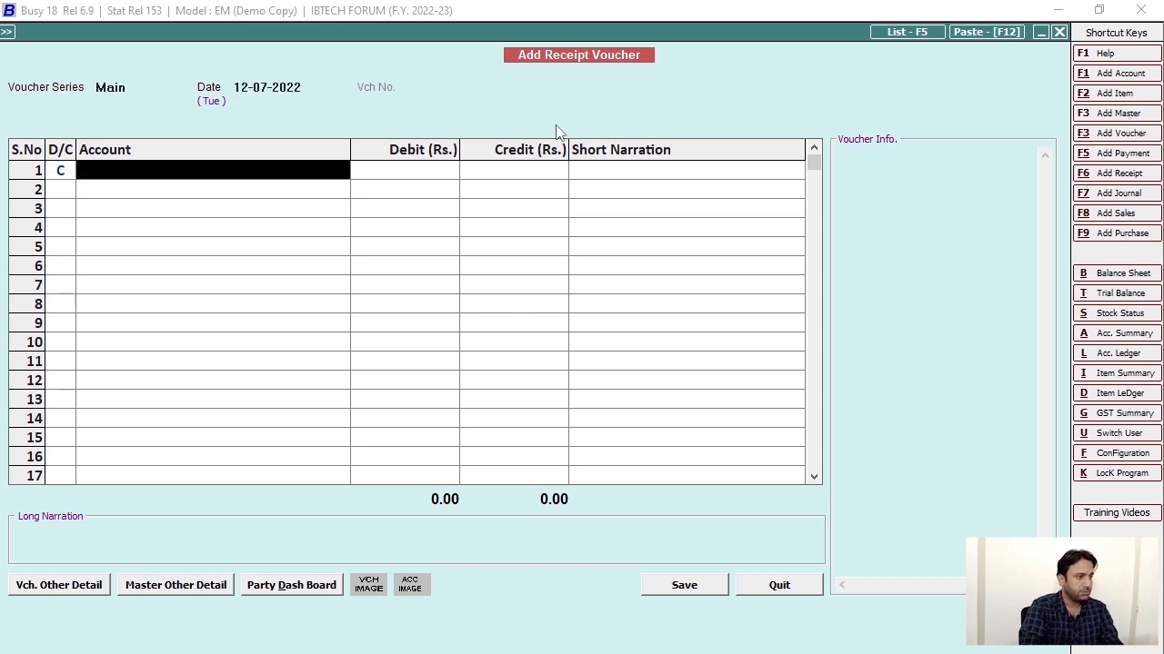
type("gk")
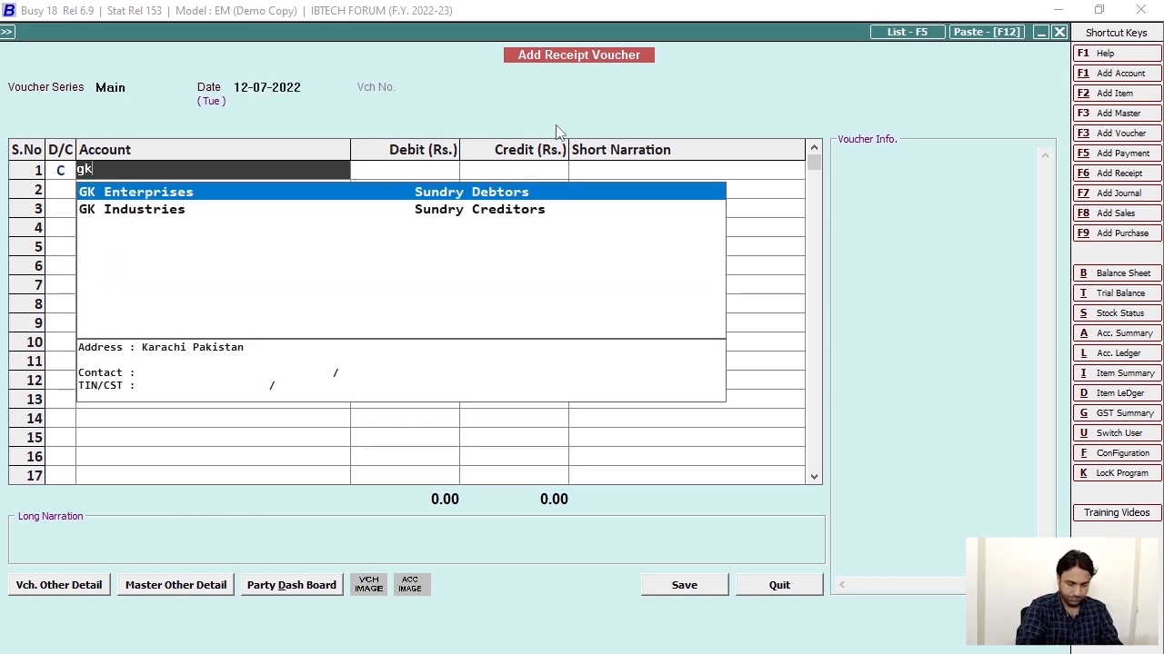
key("Down")
key("Return")
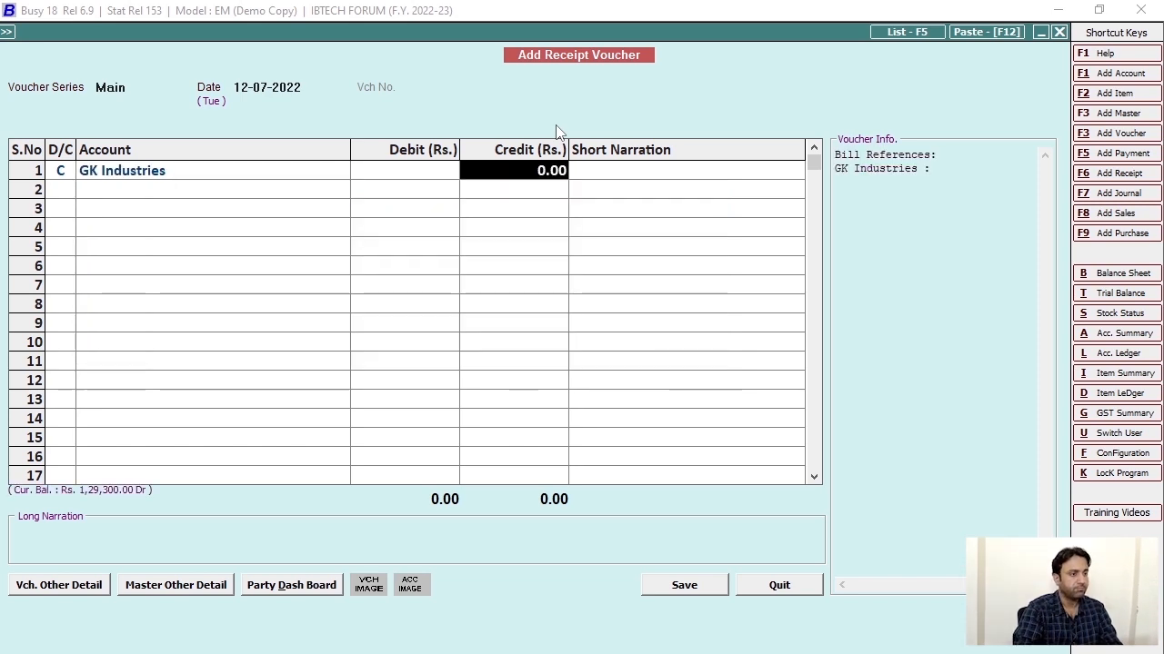
type("118000")
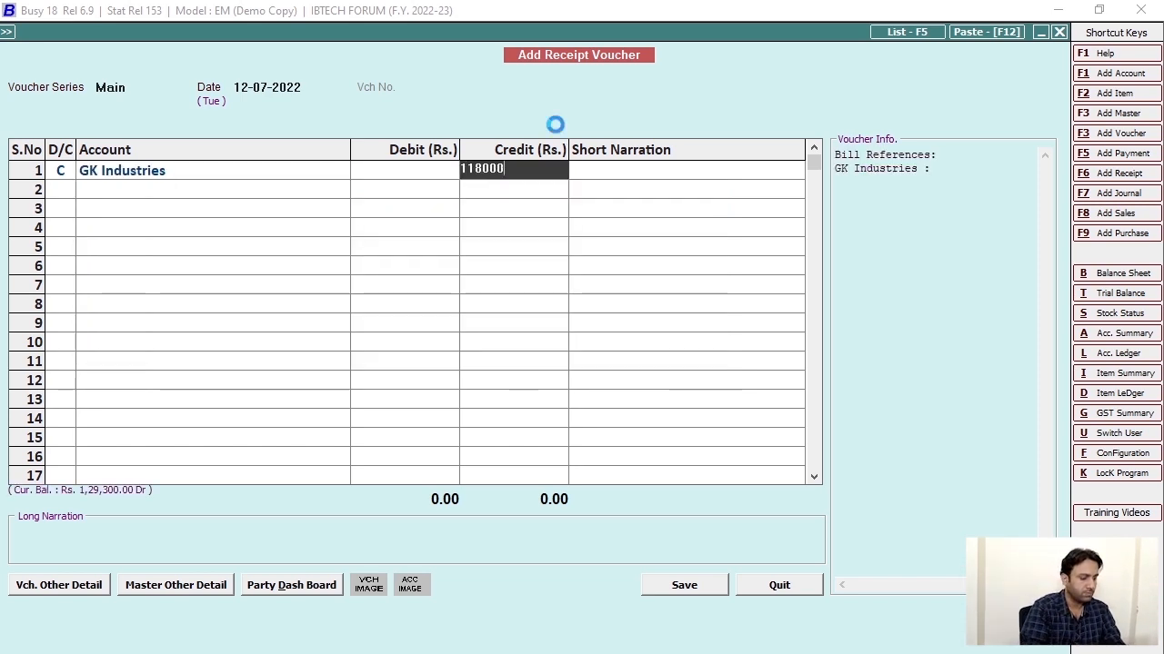
key("Return")
key("Escape")
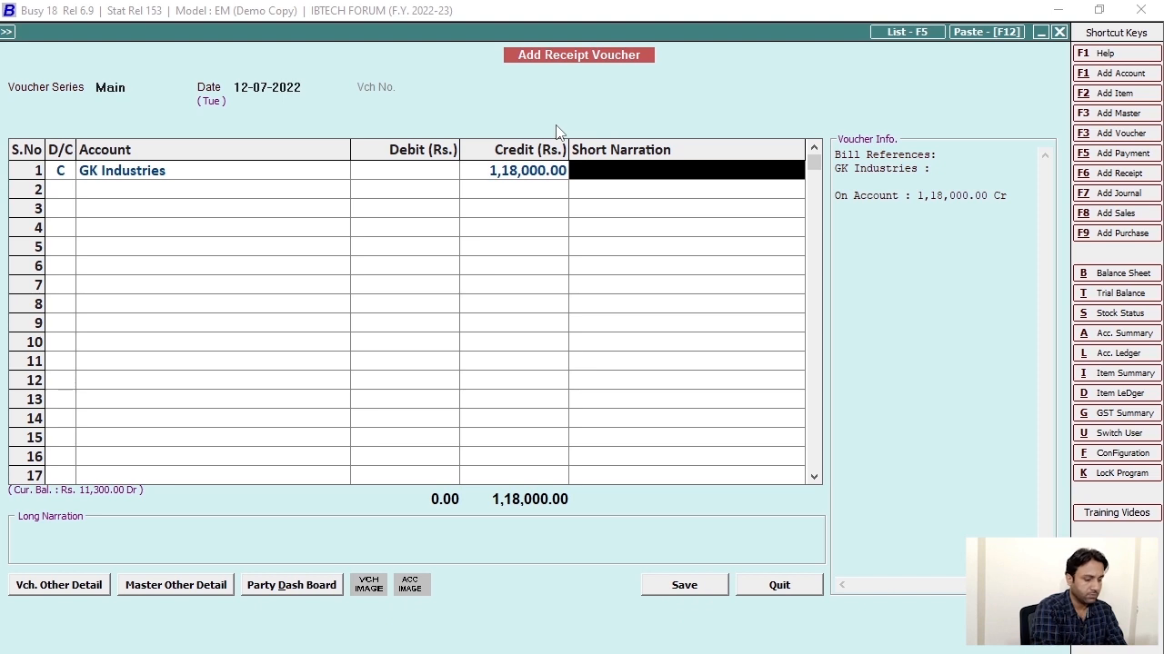
type("Rcvd P")
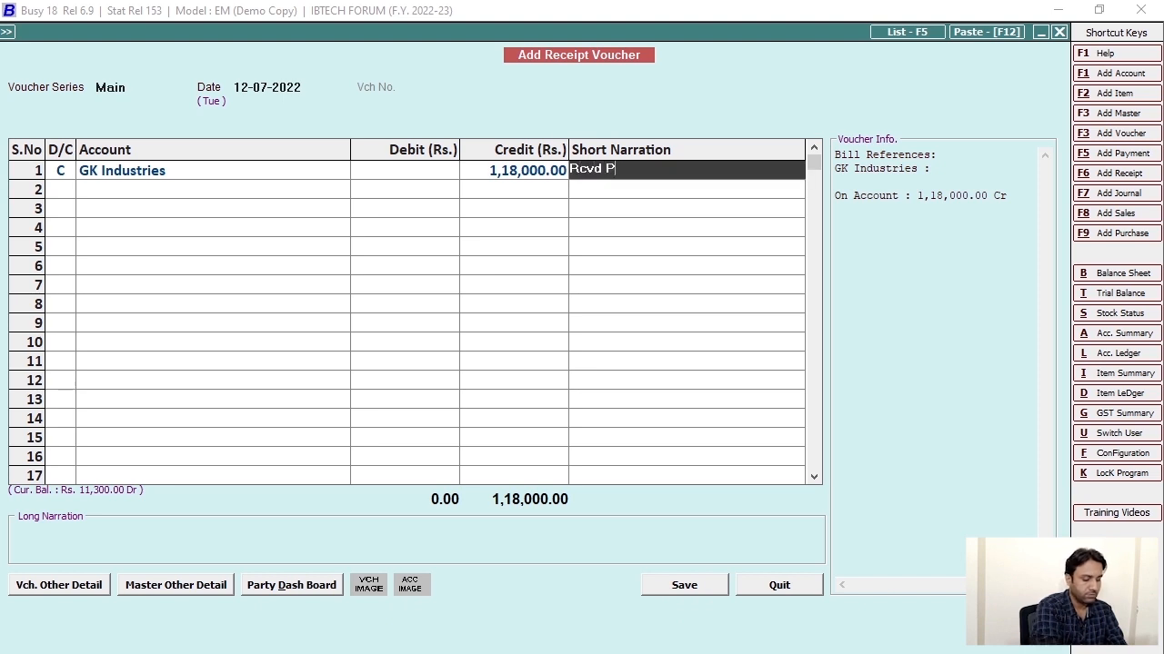
type("mnt a")
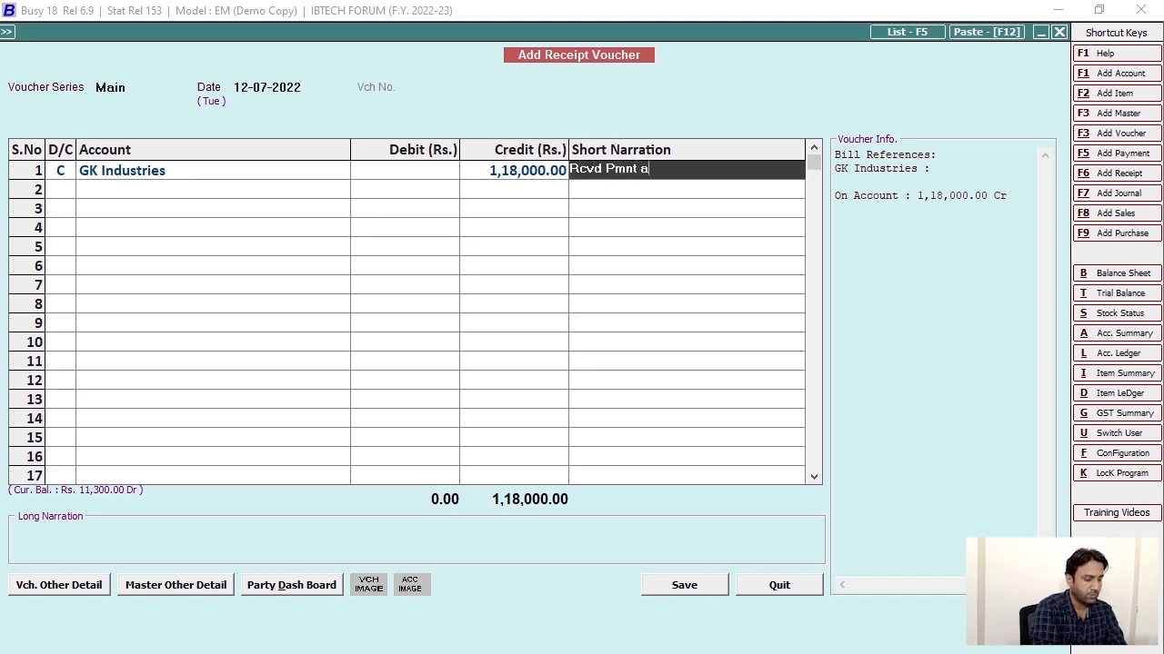
type("gainst software ")
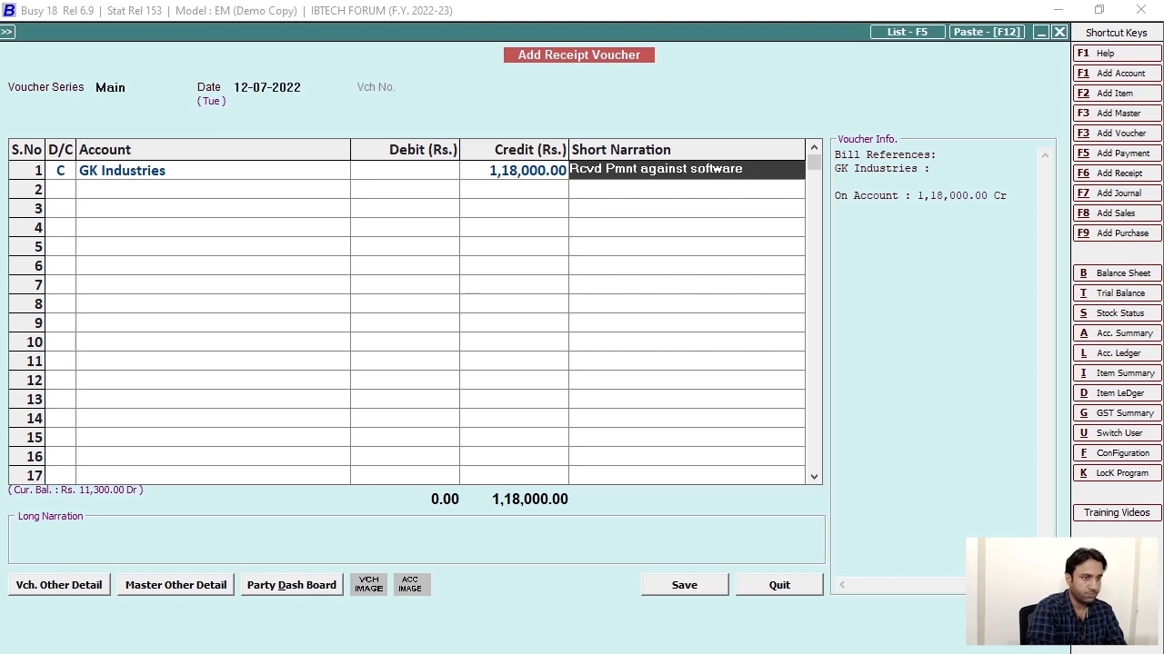
type("sold")
key("Return")
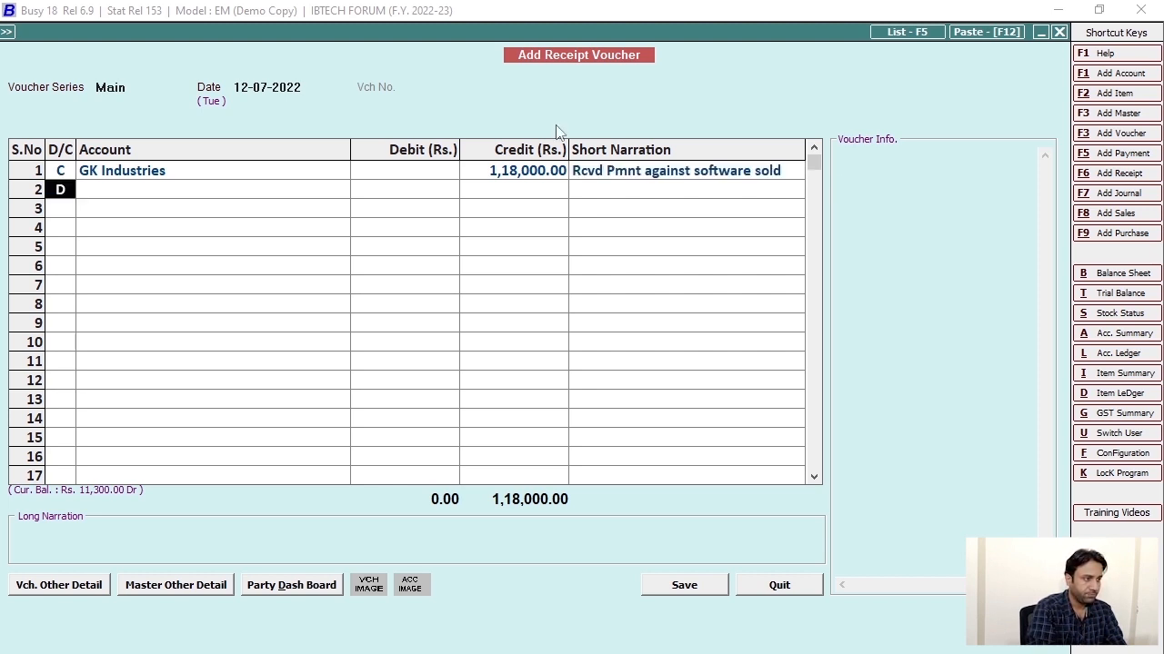
Add a second line debiting I/Tax Withholding By Client.
key("Return")
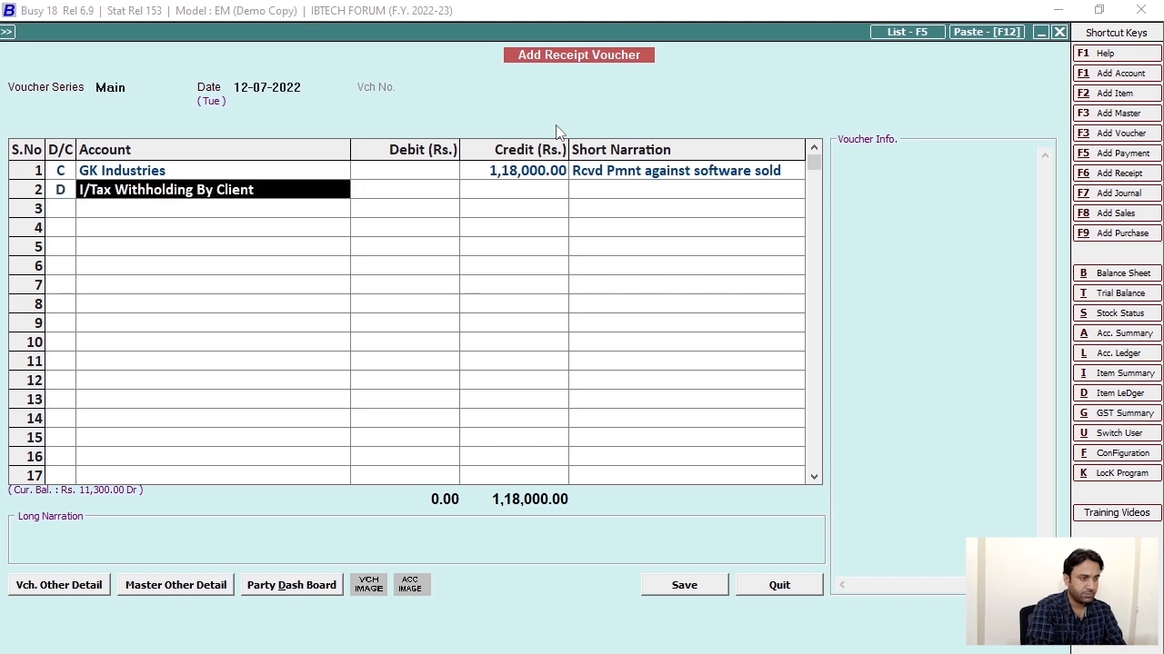
key("Return")
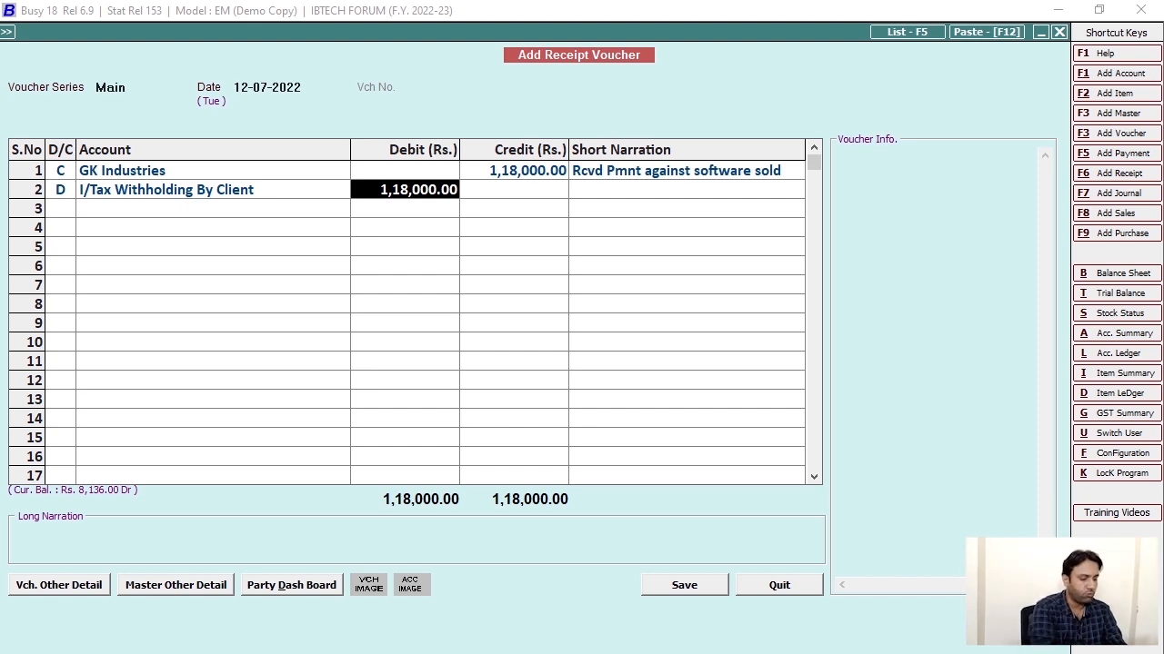
key("super")
Open Windows Calculator beside the voucher and enter 118,000.
type("ca")
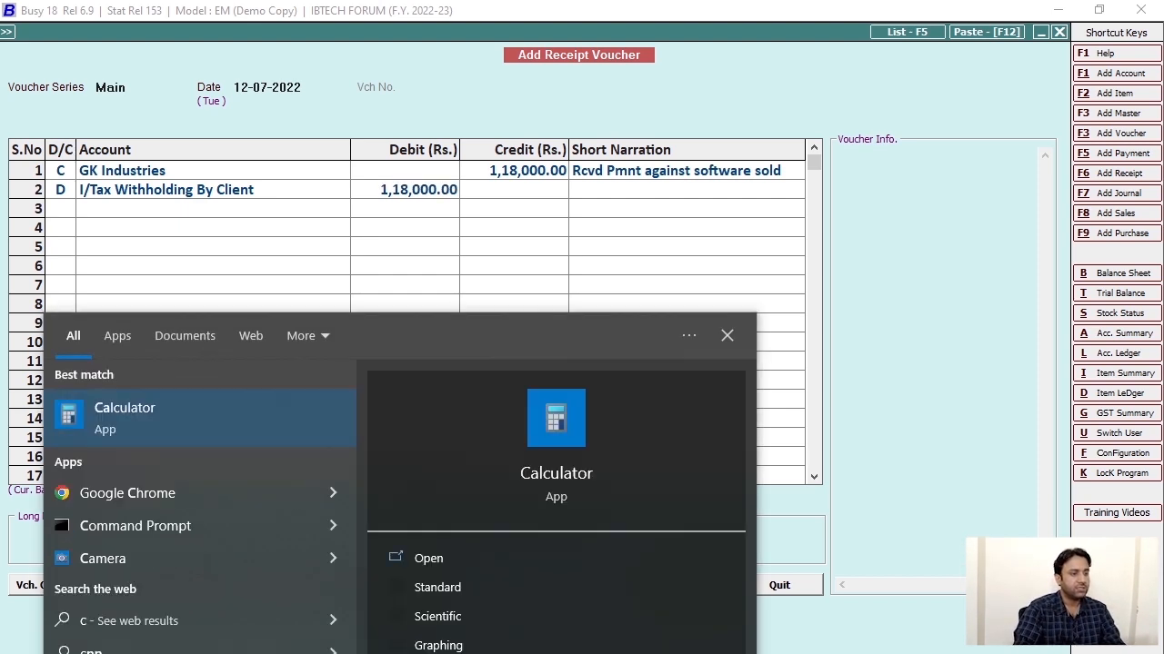
left_click(533, 505)
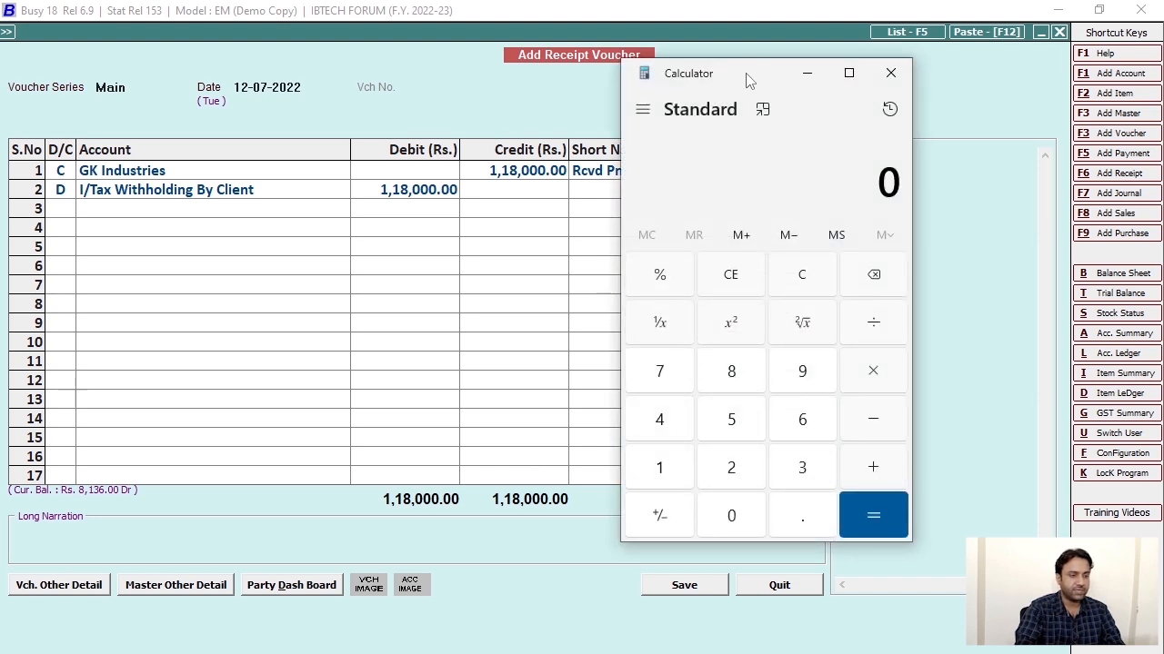
left_click_drag(751, 73, 836, 81)
double_click(745, 482)
left_click(817, 380)
double_click(818, 524)
left_click(818, 524)
Compute 118,000 × 4.5 ÷ 100 = 5,310, close Calculator, and select the row 2 debit.
left_click(960, 389)
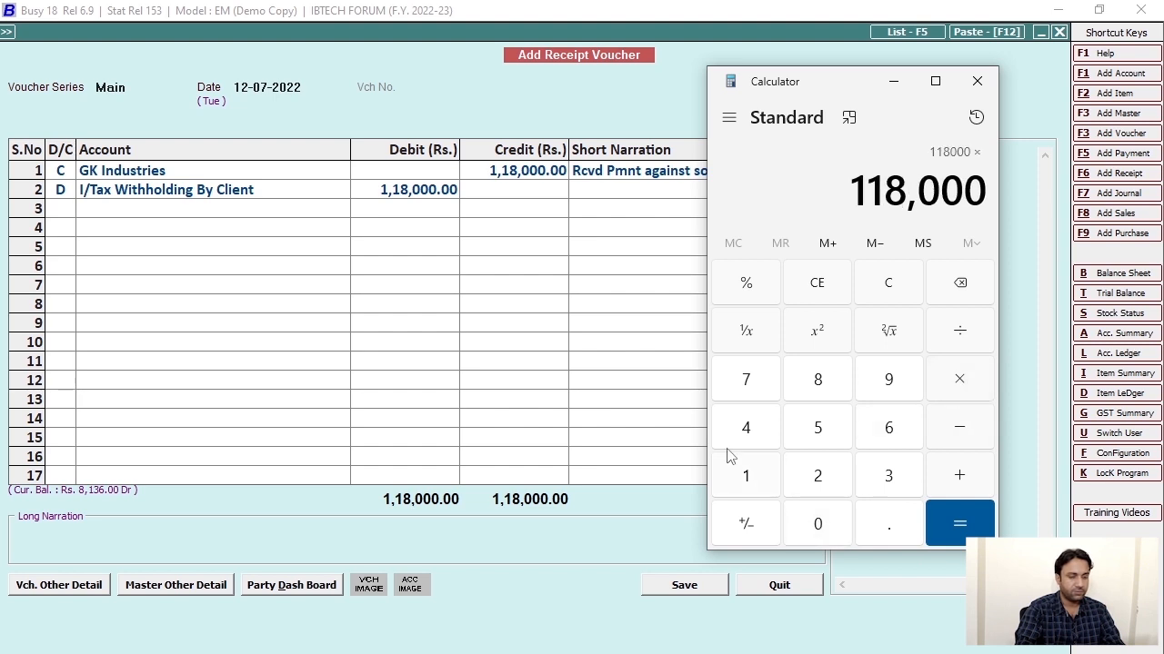
left_click(741, 434)
left_click(888, 527)
left_click(817, 428)
left_click(959, 524)
left_click(959, 331)
left_click(753, 480)
left_click(817, 524)
left_click(823, 525)
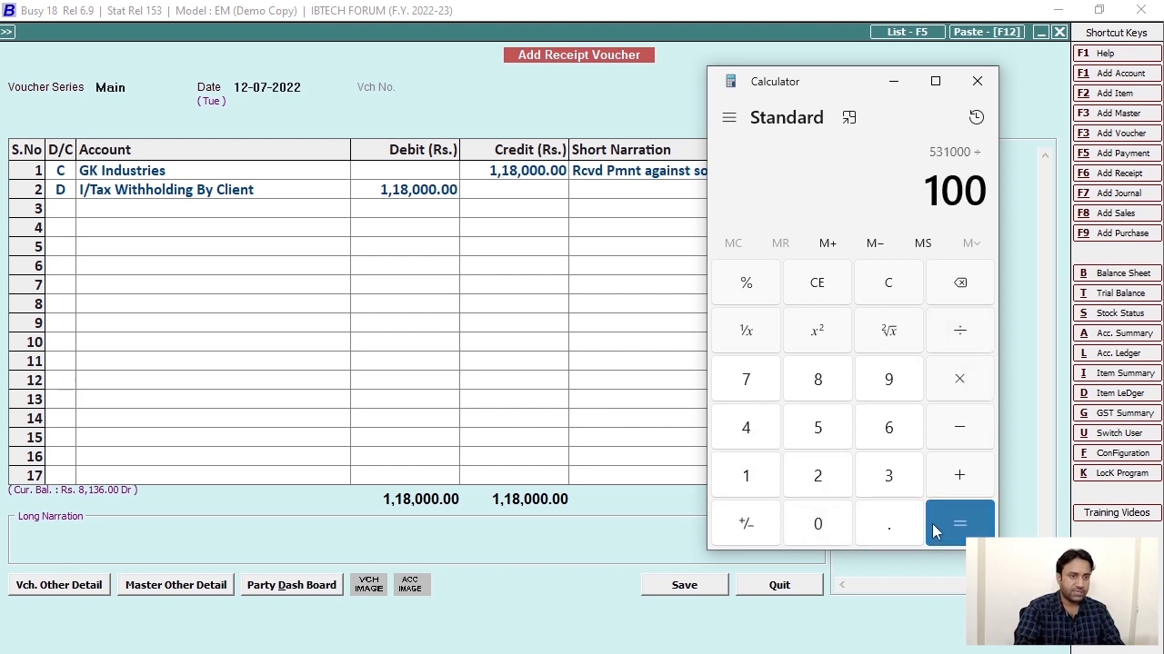
left_click(932, 524)
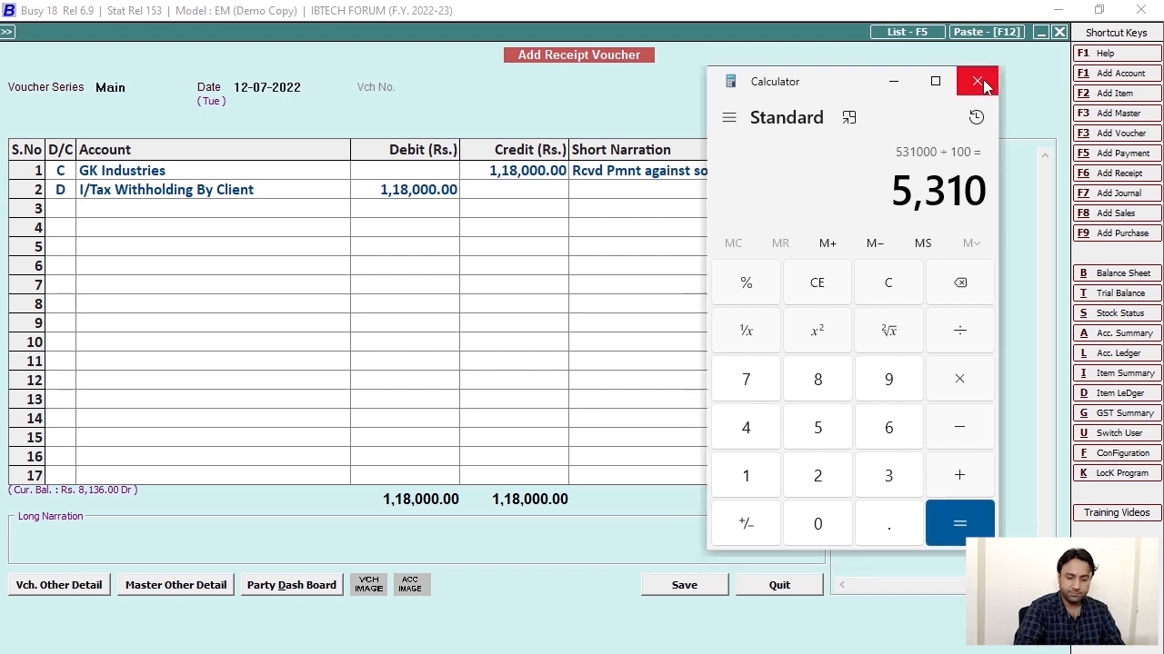
left_click(977, 81)
left_click(444, 191)
Set the withholding debit to 5,310 with a '4.5% I/tax Withheld By Client' narration.
type("5310")
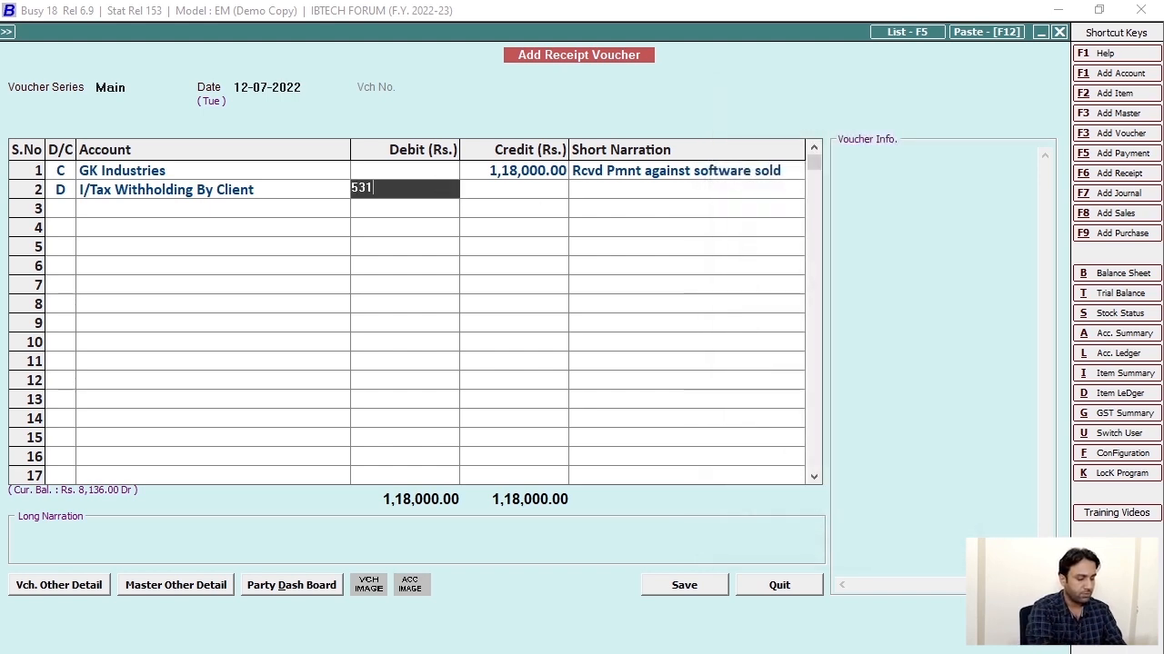
key("Return")
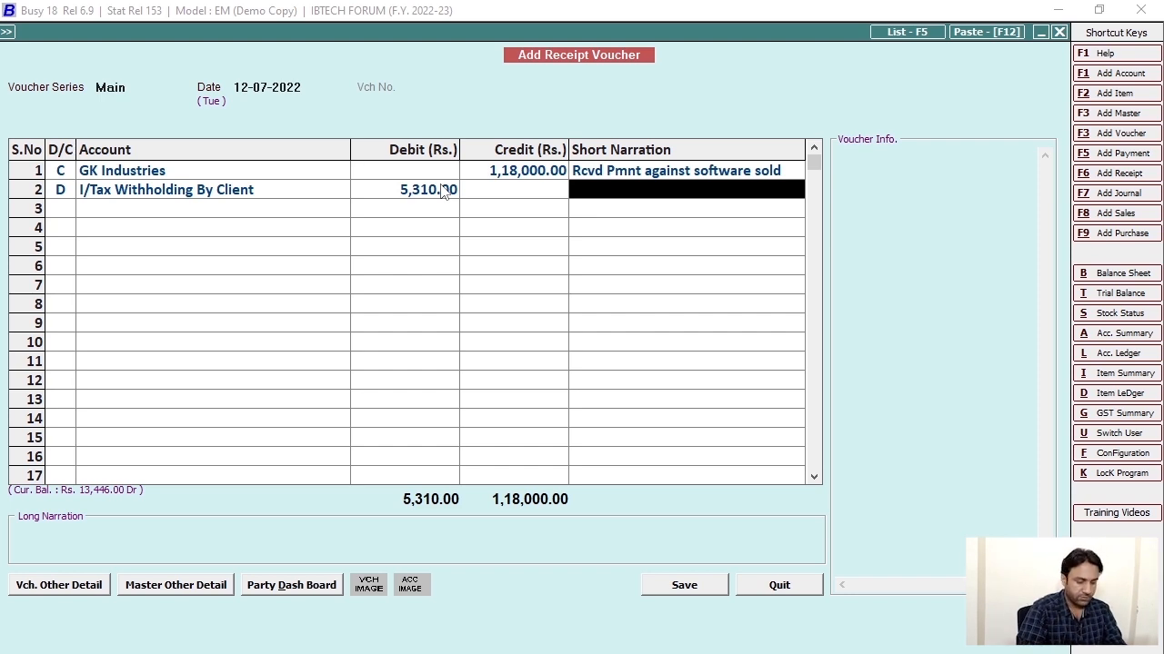
type("4.5")
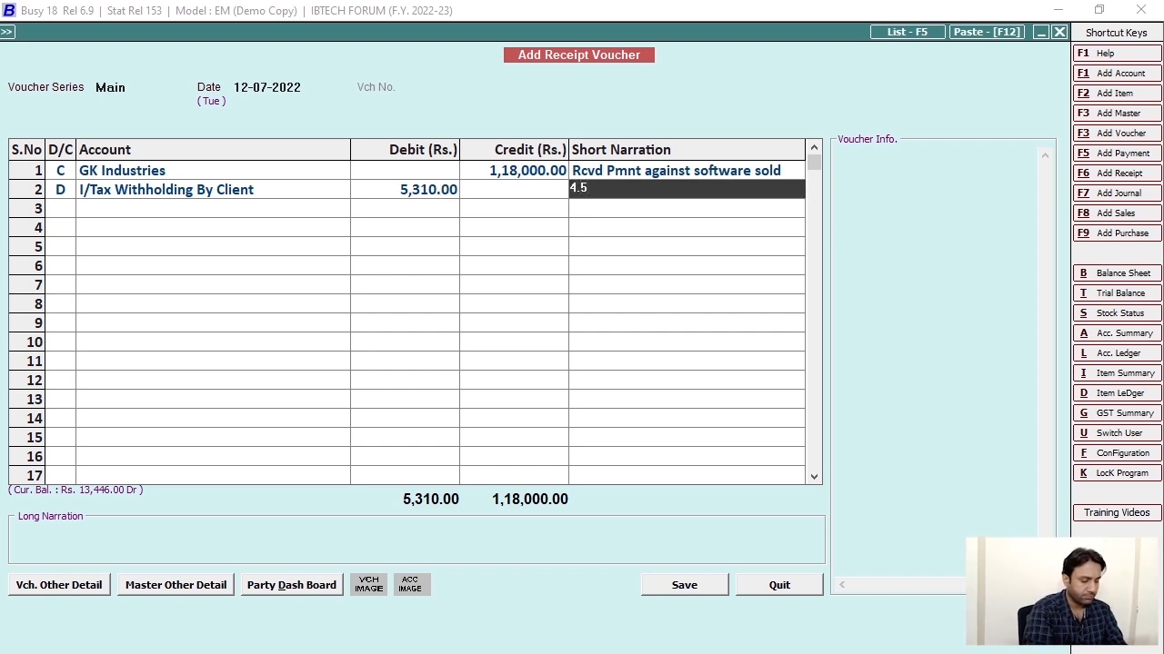
type("%")
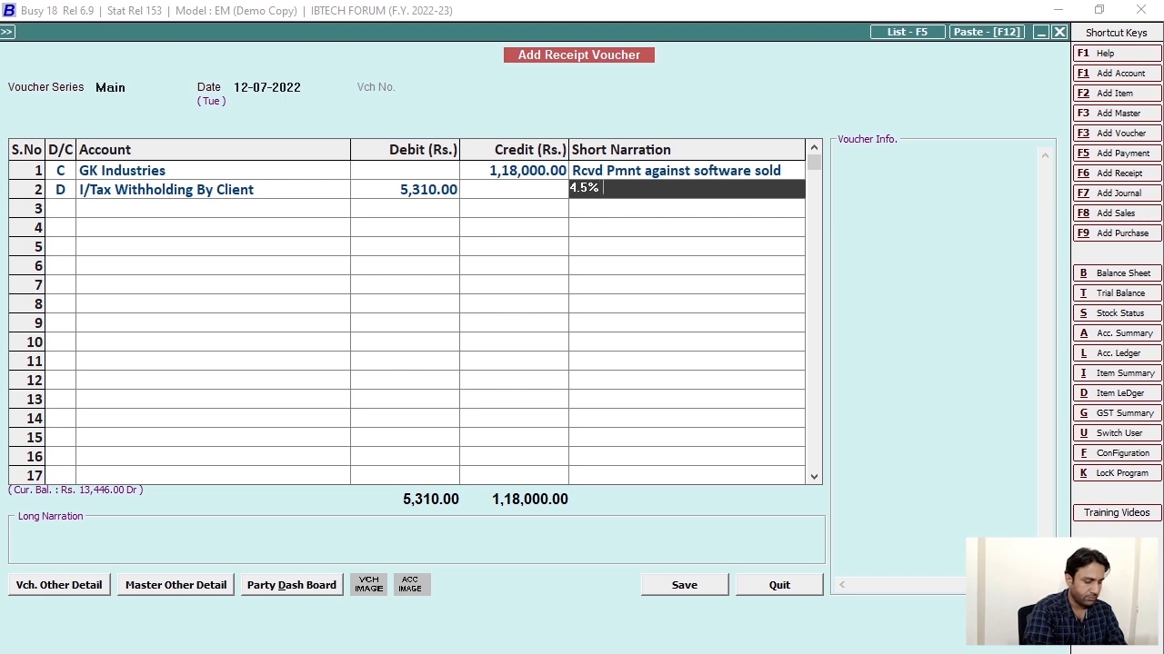
type(" I/t")
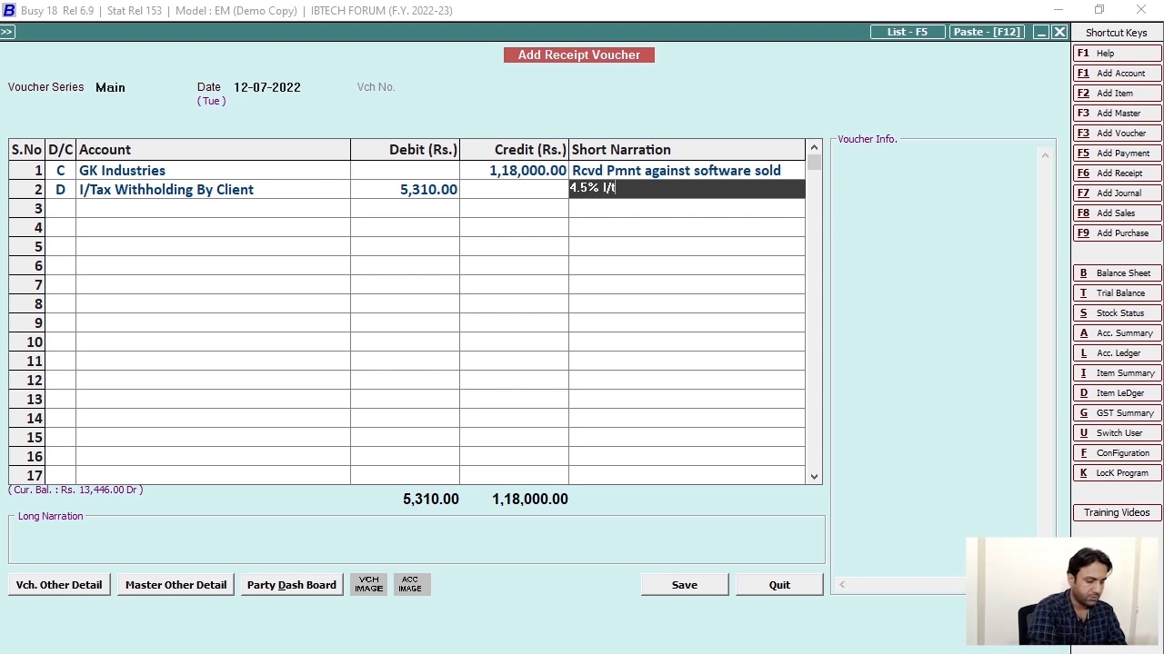
type("ax Wit")
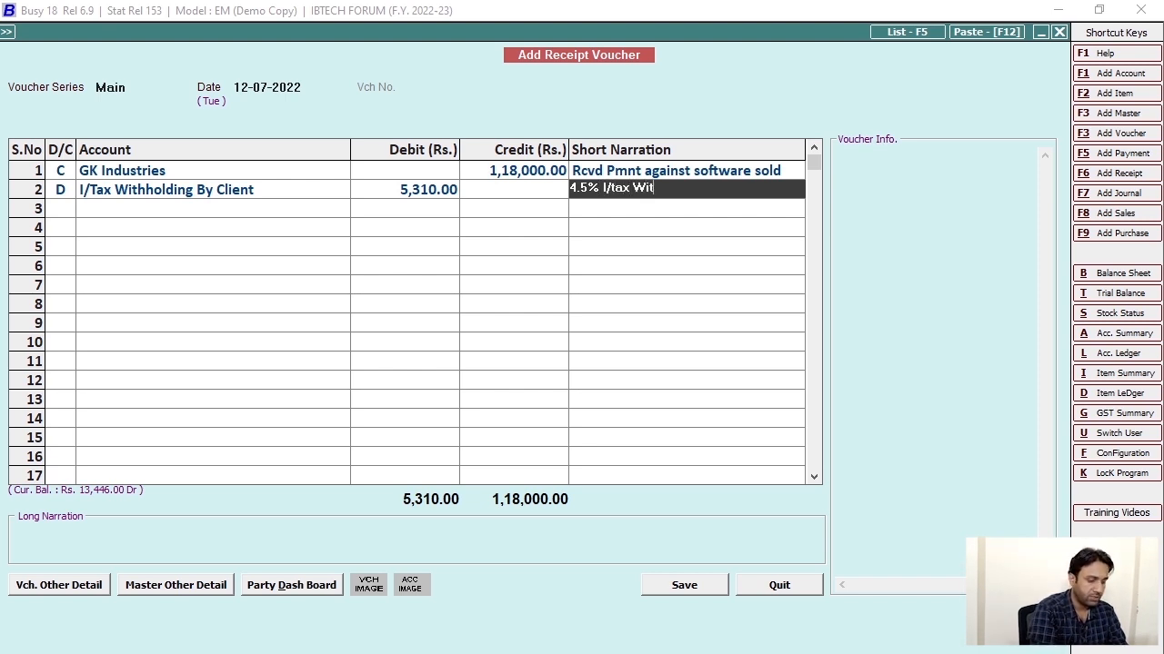
type("hheld By Cli")
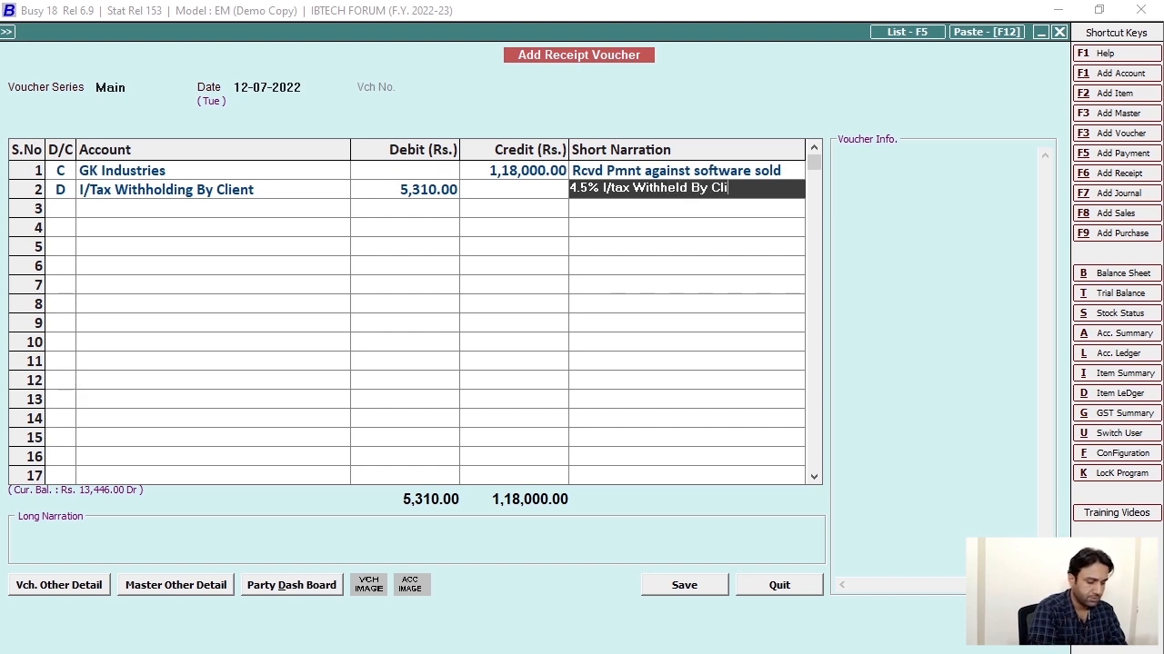
type("ent On Supplie")
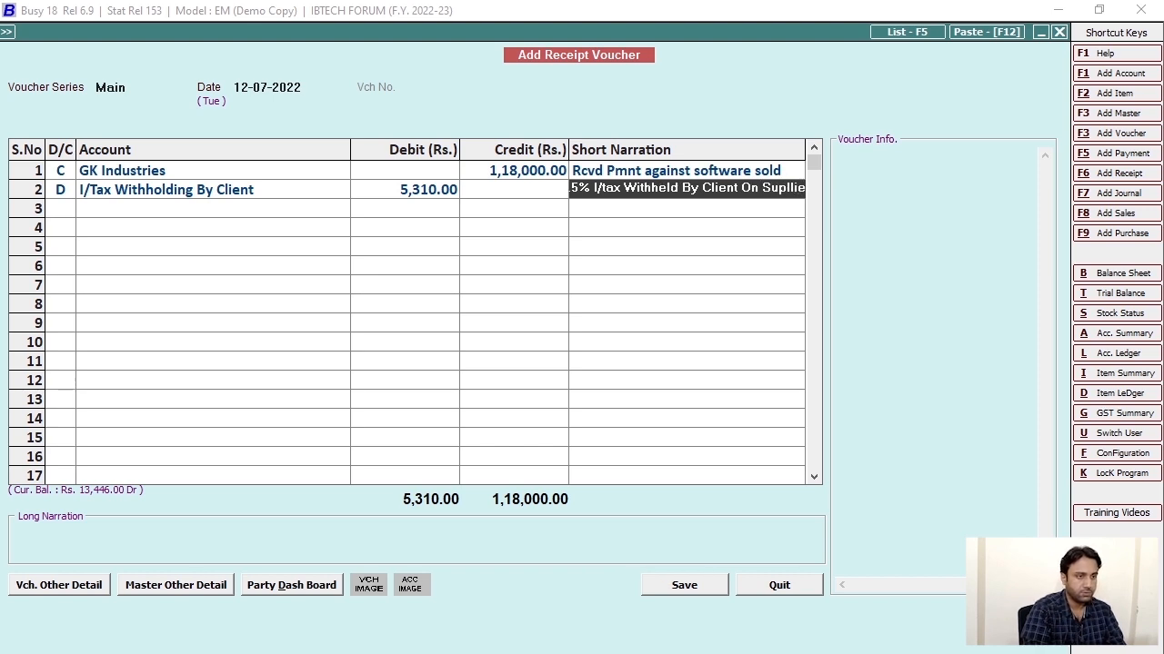
key("BackSpace")
key("BackSpace")
key("BackSpace")
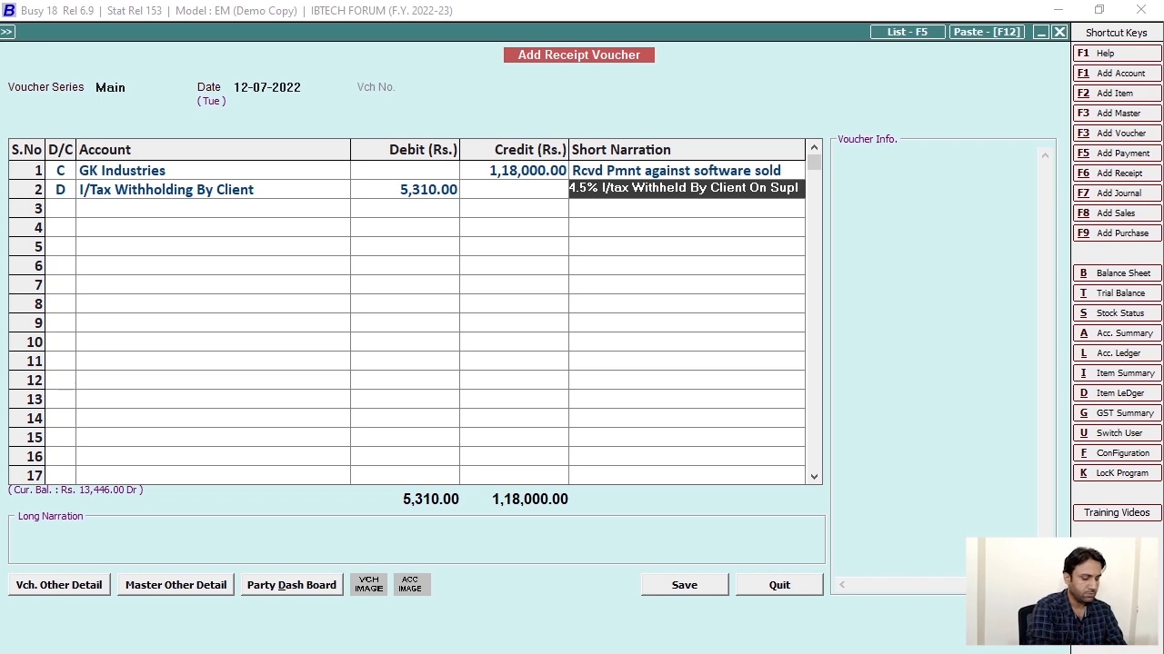
key("Return")
key("Return")
Debit Meezan Bank the balancing 1,12,690.00 narrated 'Rcvd Final pmnt Chq#', then begin the PO-number long narration.
type("me")
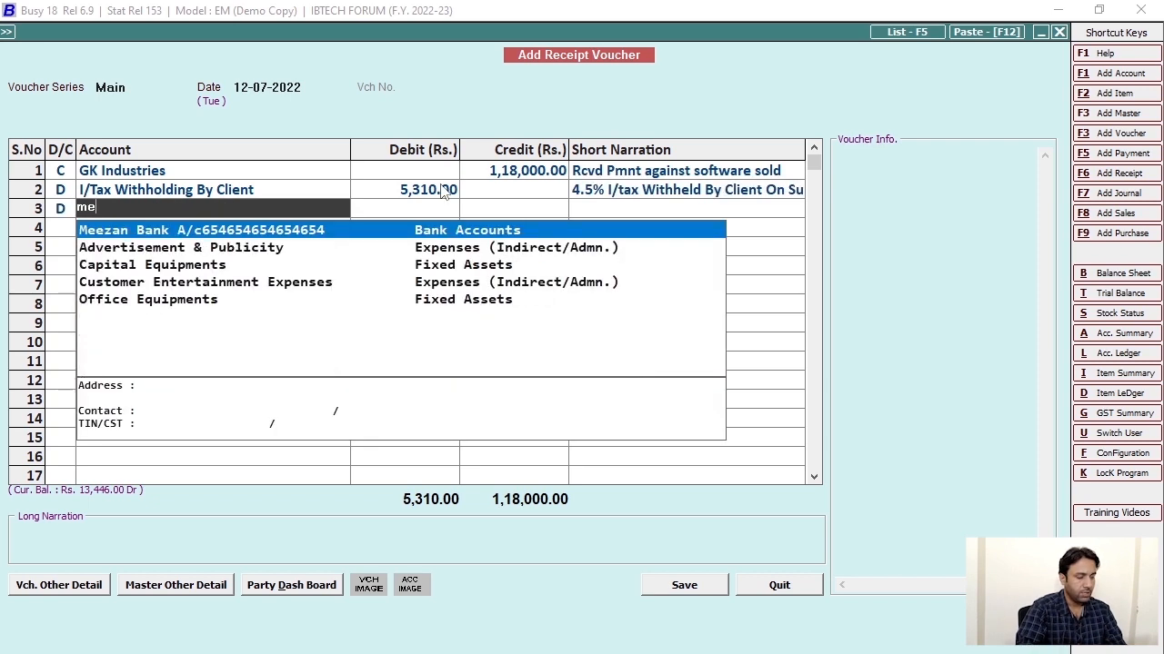
key("Return")
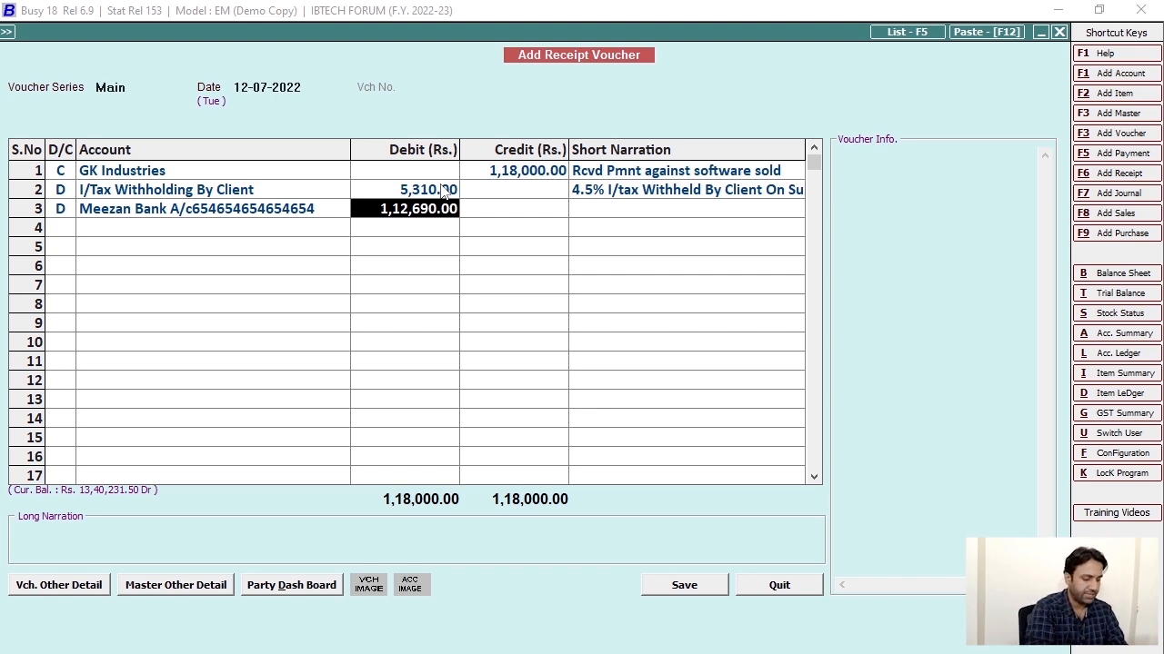
key("Return")
type("r")
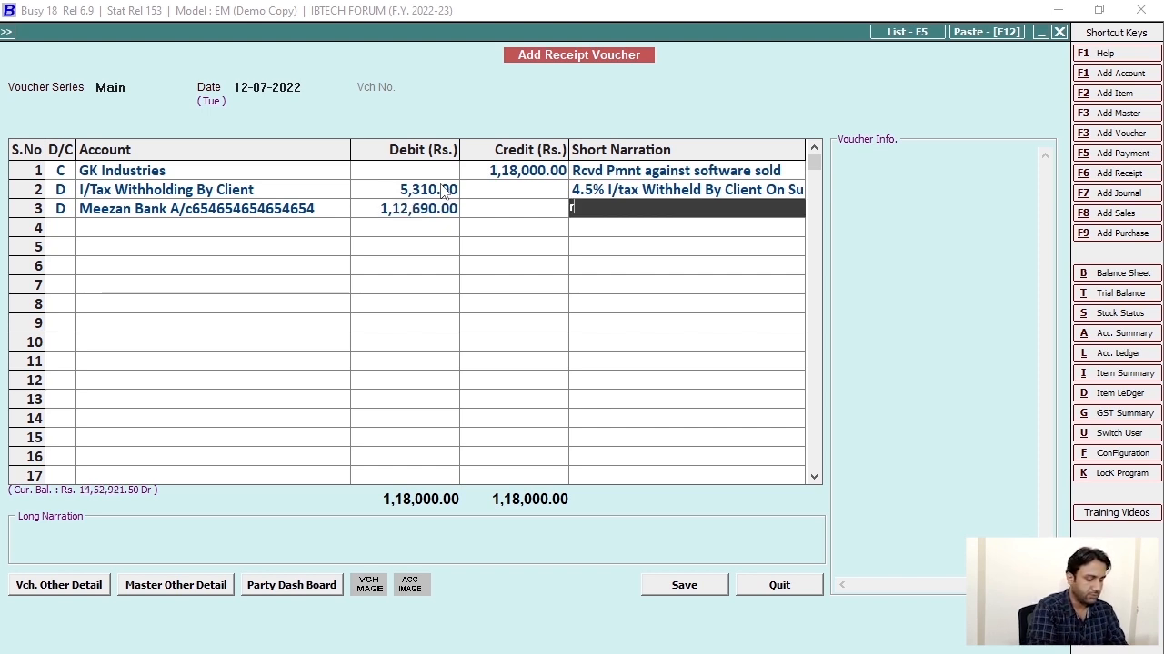
type("cvd pmnt")
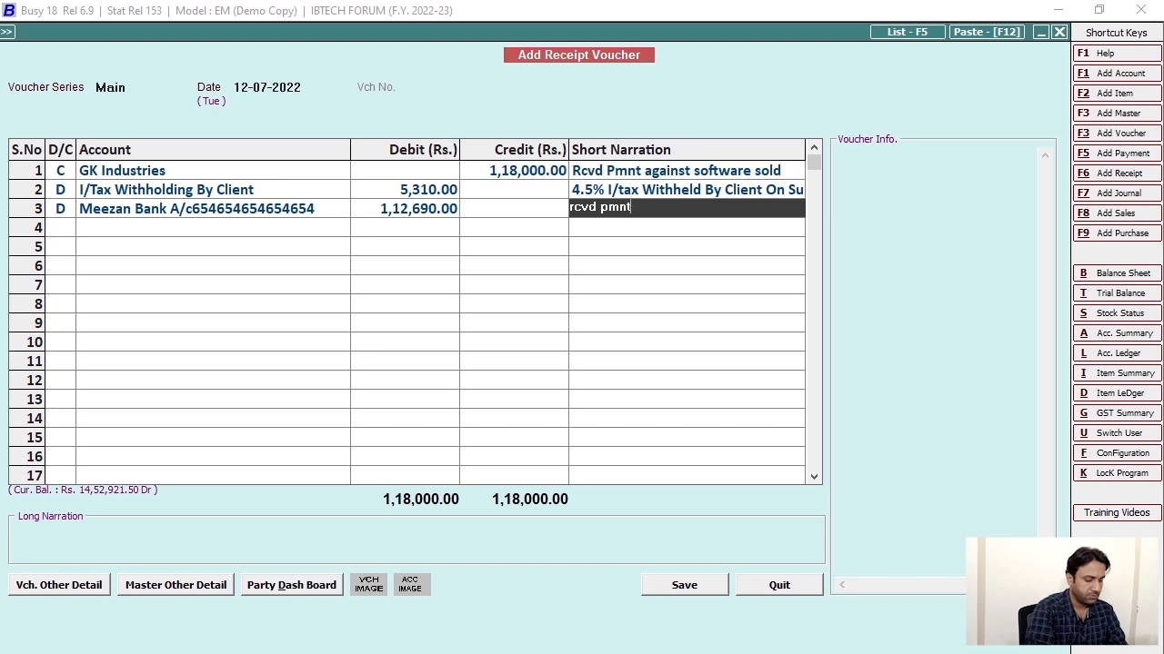
key("BackSpace")
key("BackSpace")
key("BackSpace")
key("BackSpace")
key("BackSpace")
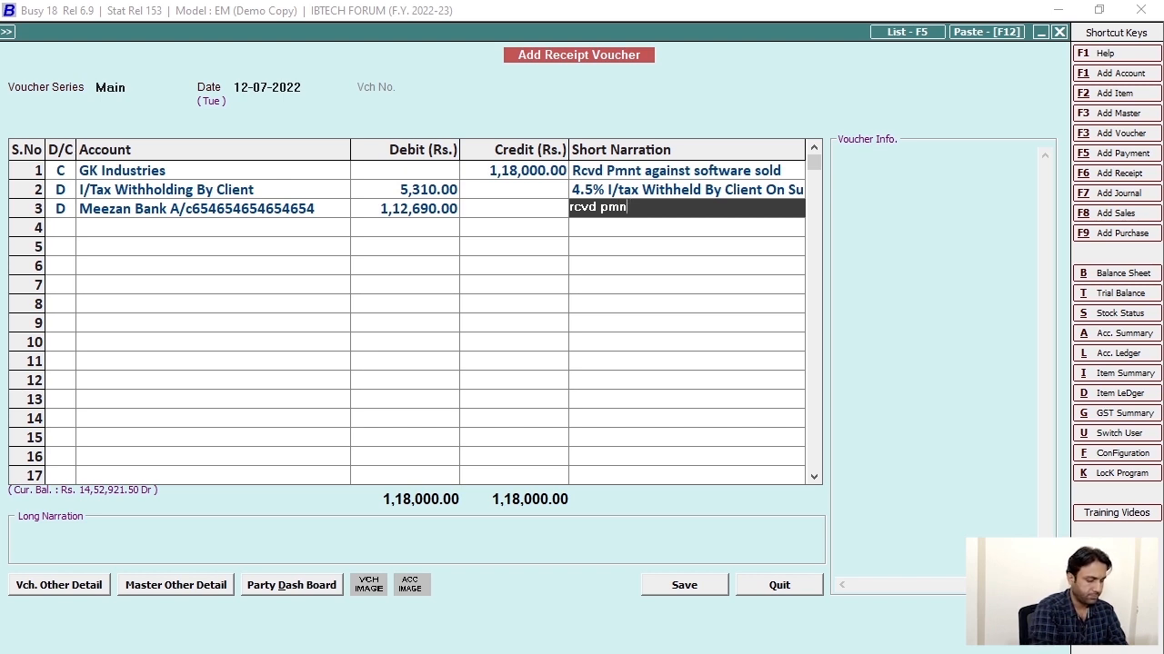
type("Fi")
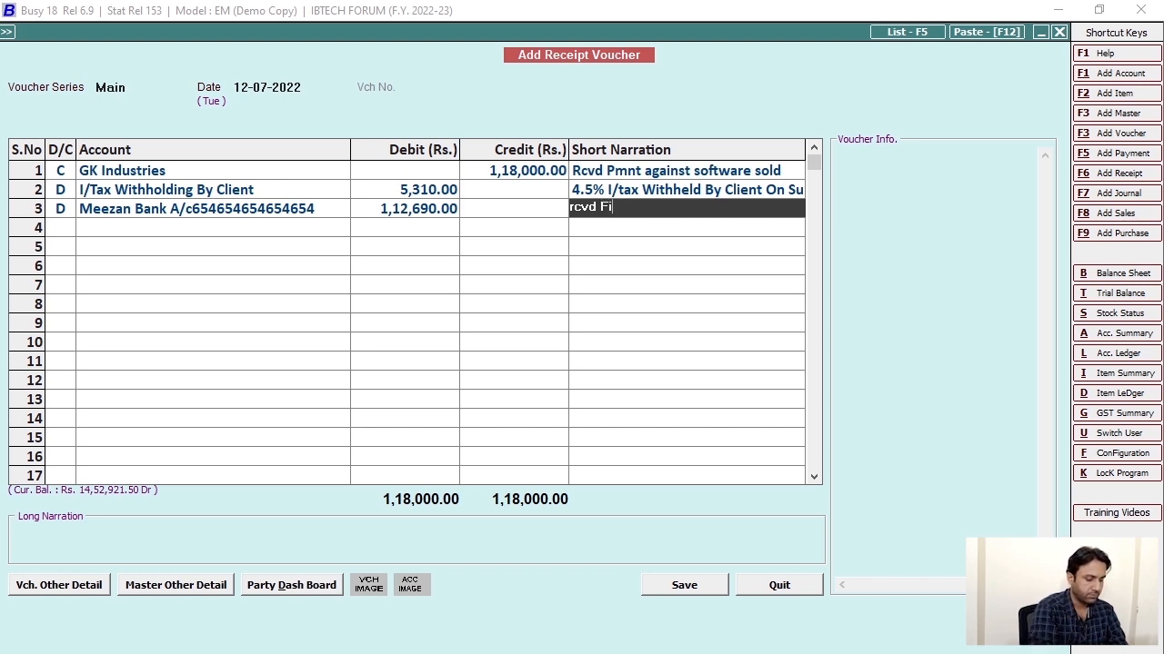
type("nal pmnt")
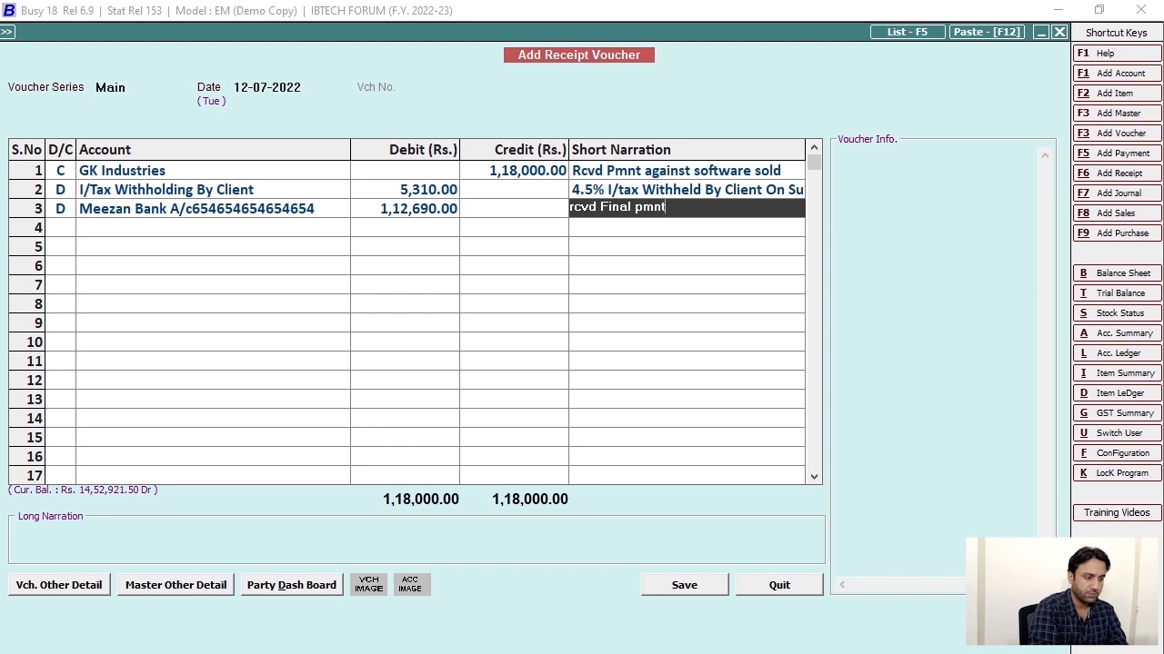
type(" Chq#")
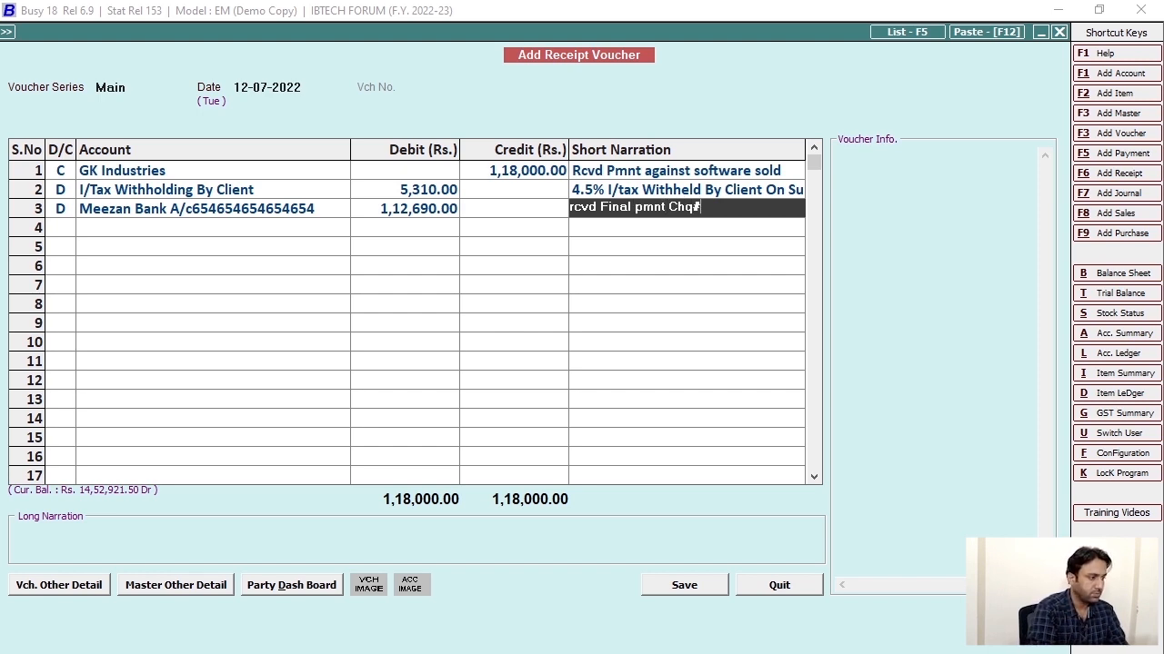
key("Return")
type("Po")
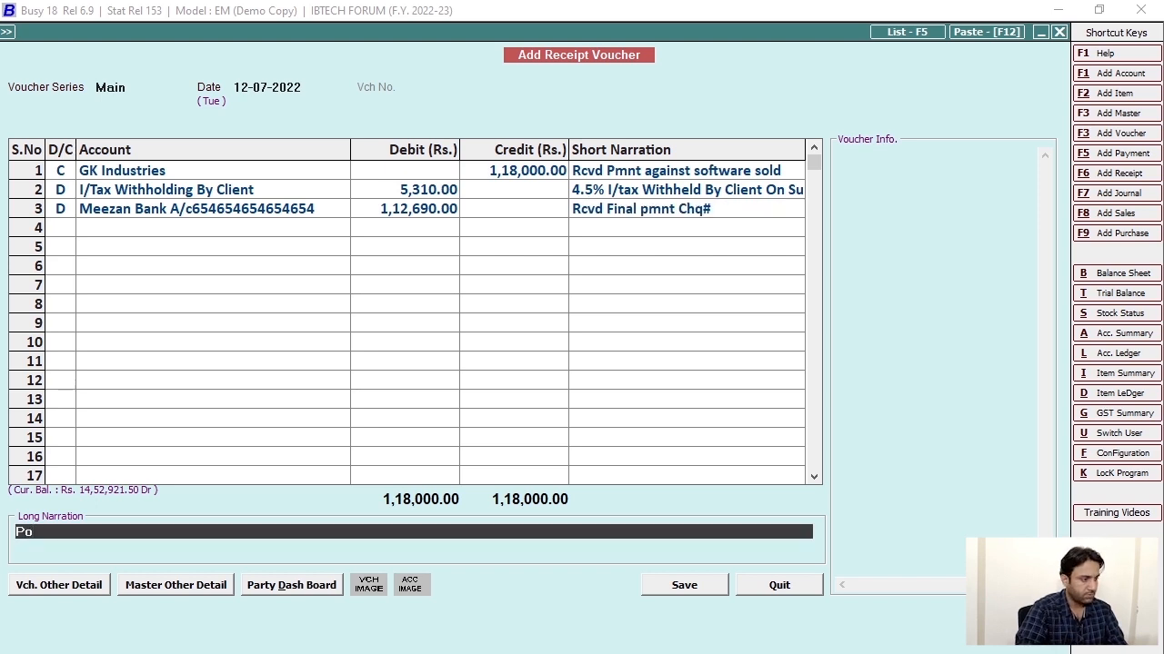
type("#654654654654")
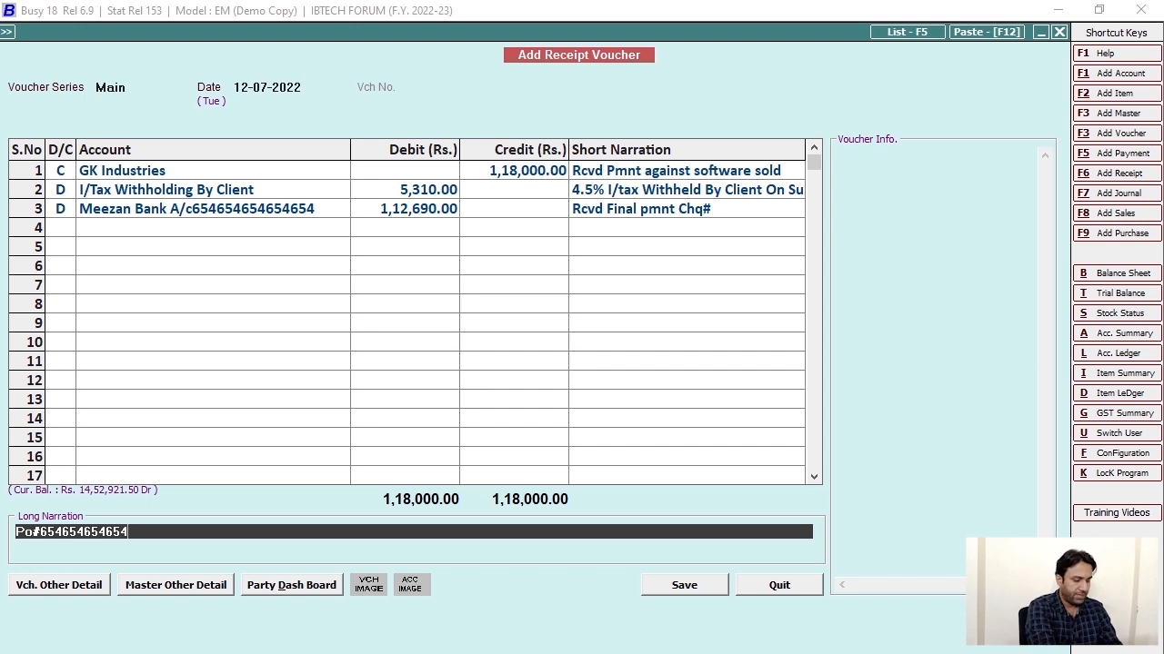
Complete the long narration with 'PO Date : 10-07-2022 Ref#'.
type("PO")
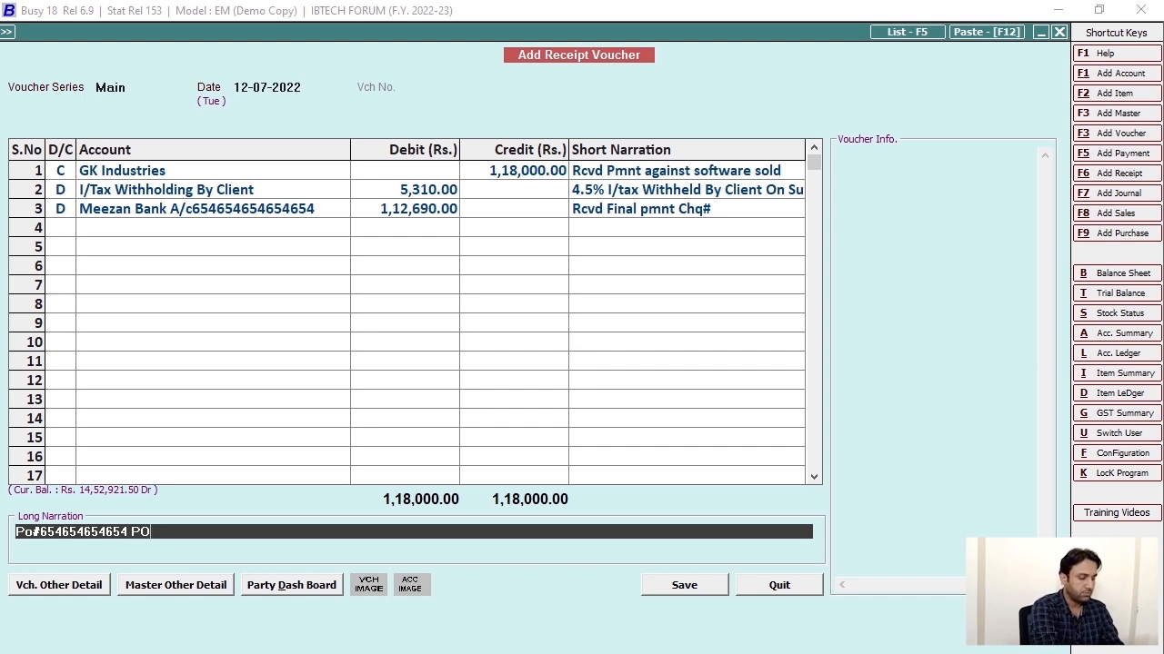
type(" Date ")
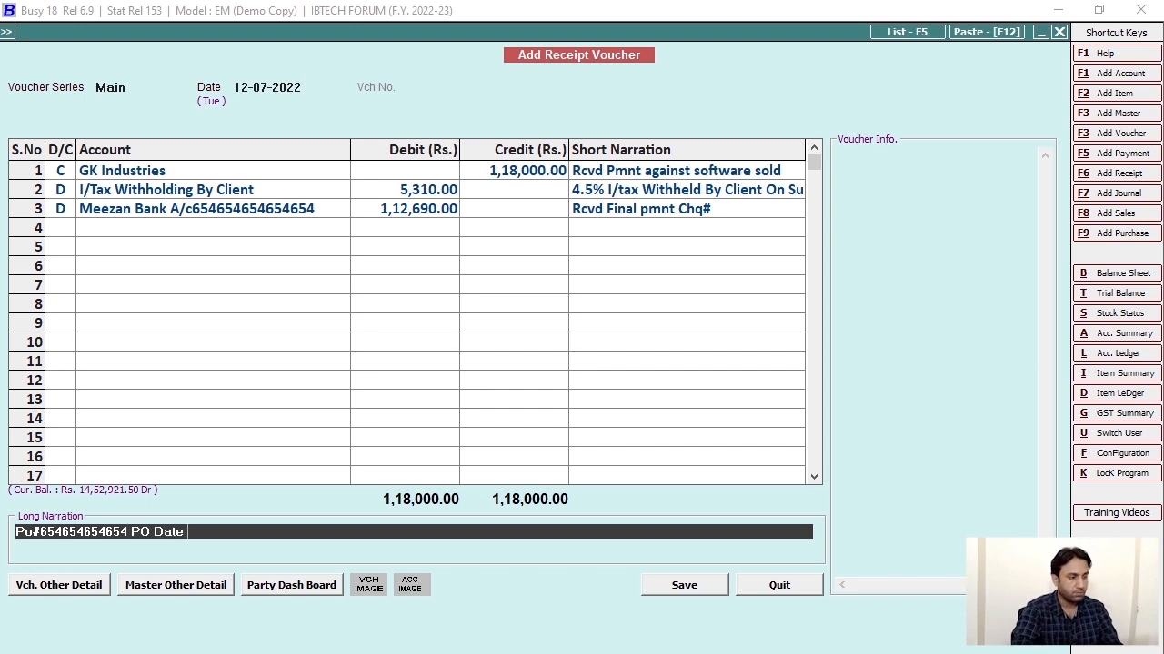
type(": 6546464")
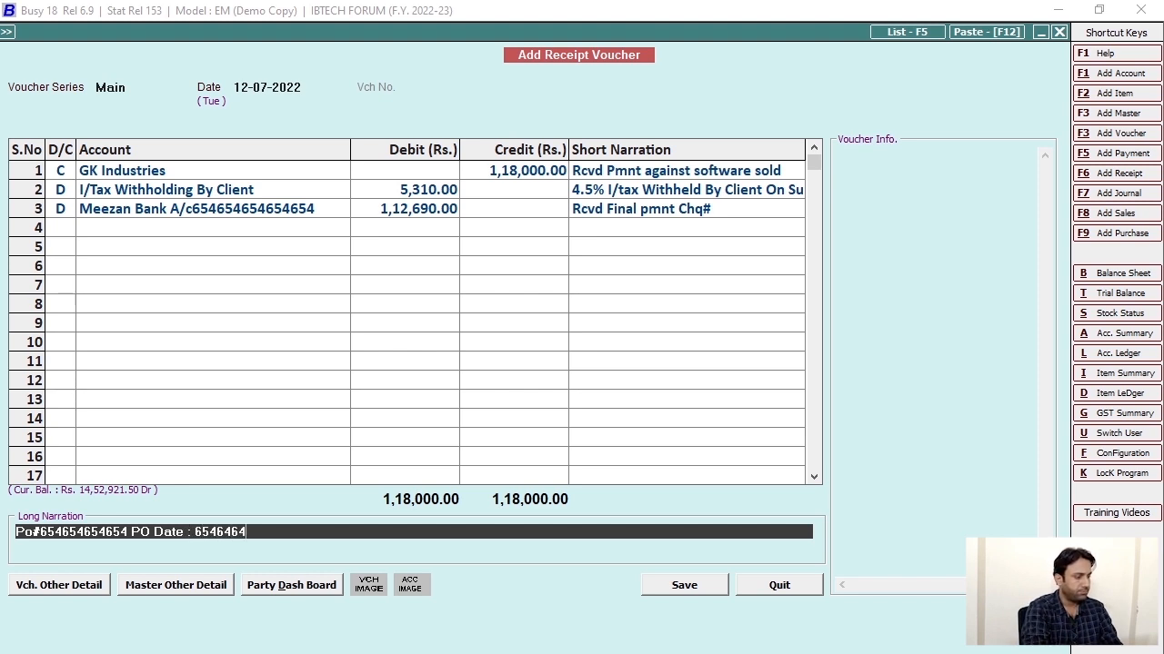
key("BackSpace")
key("BackSpace")
key("BackSpace")
key("BackSpace")
key("BackSpace")
key("BackSpace")
key("BackSpace")
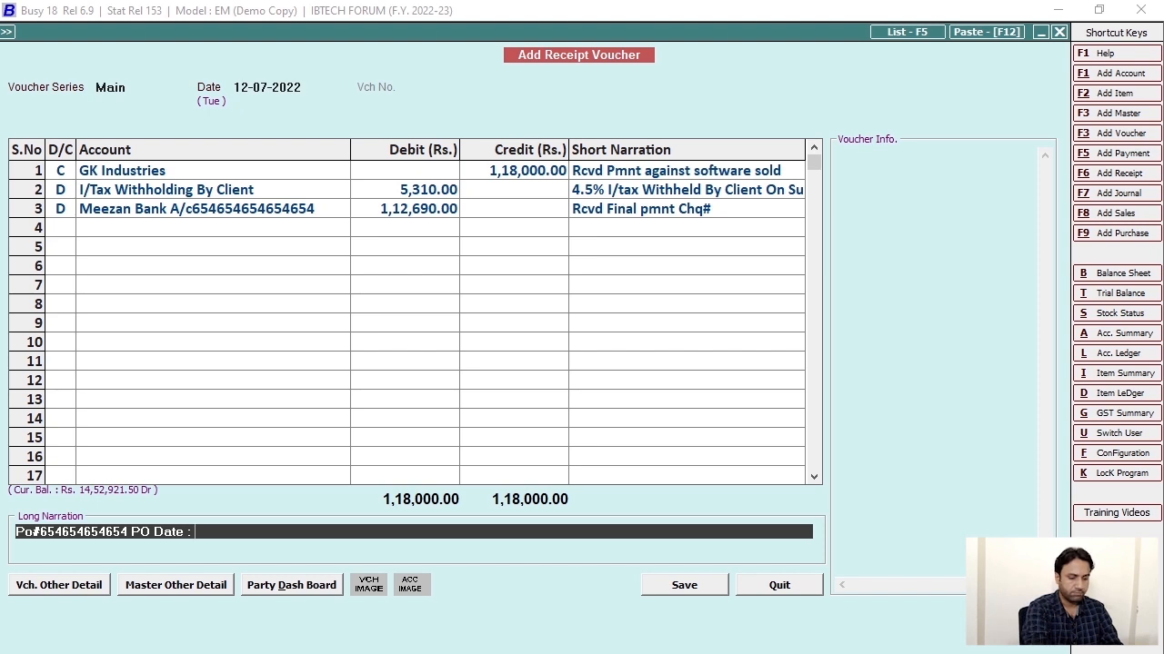
type("10-0")
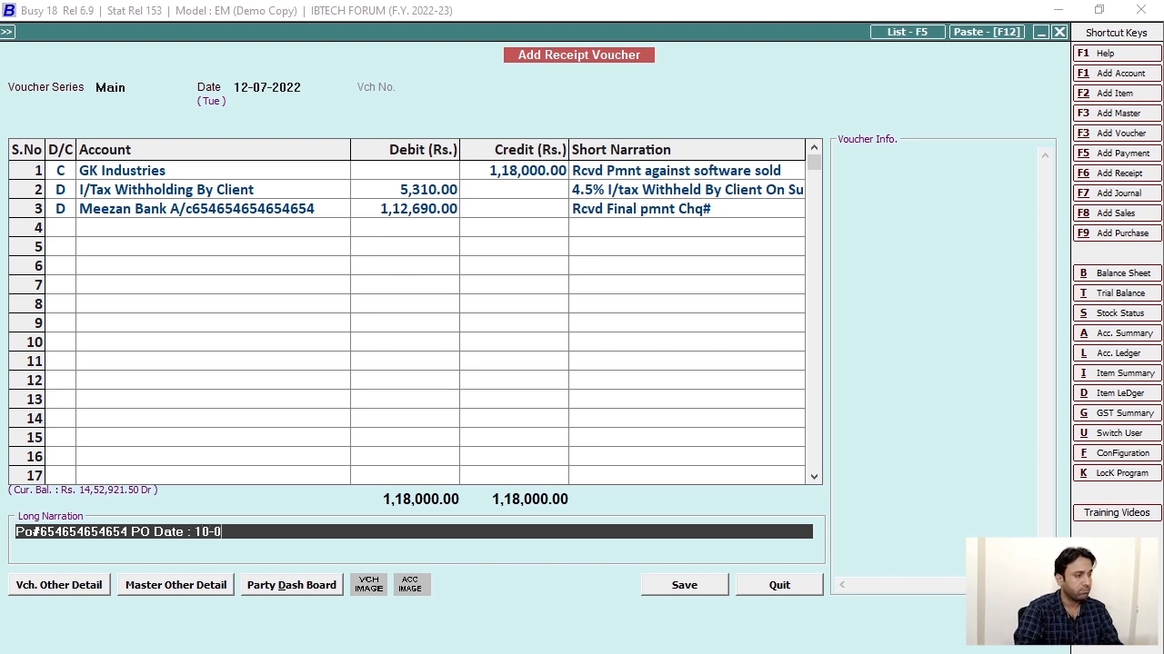
type("7-2022")
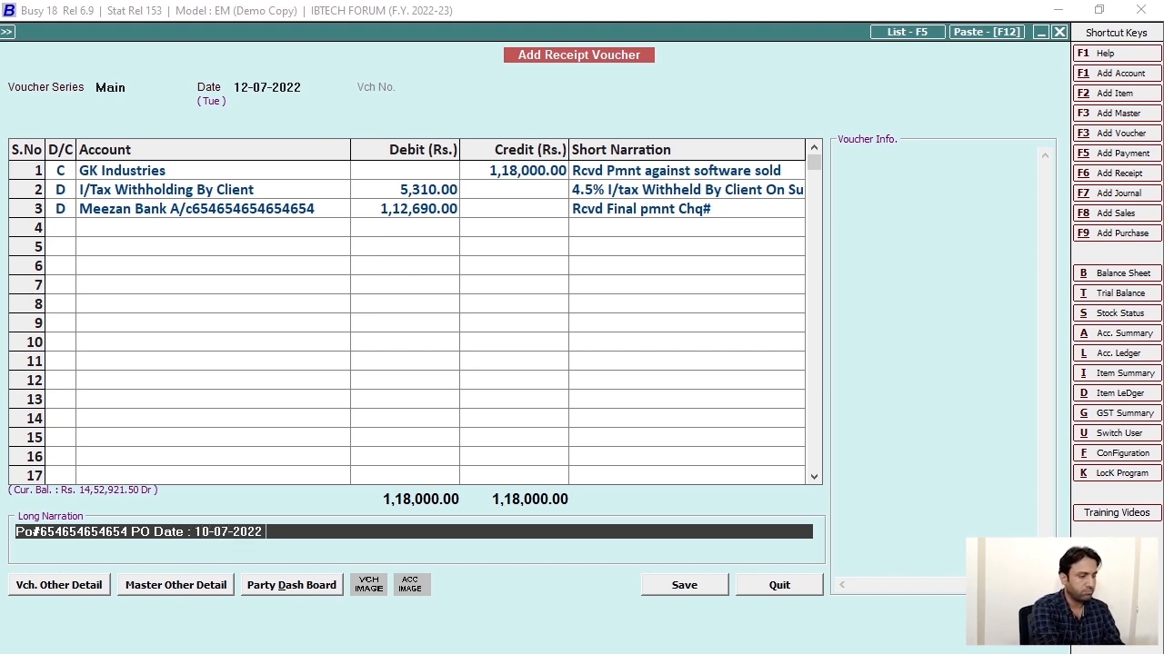
type(" Re")
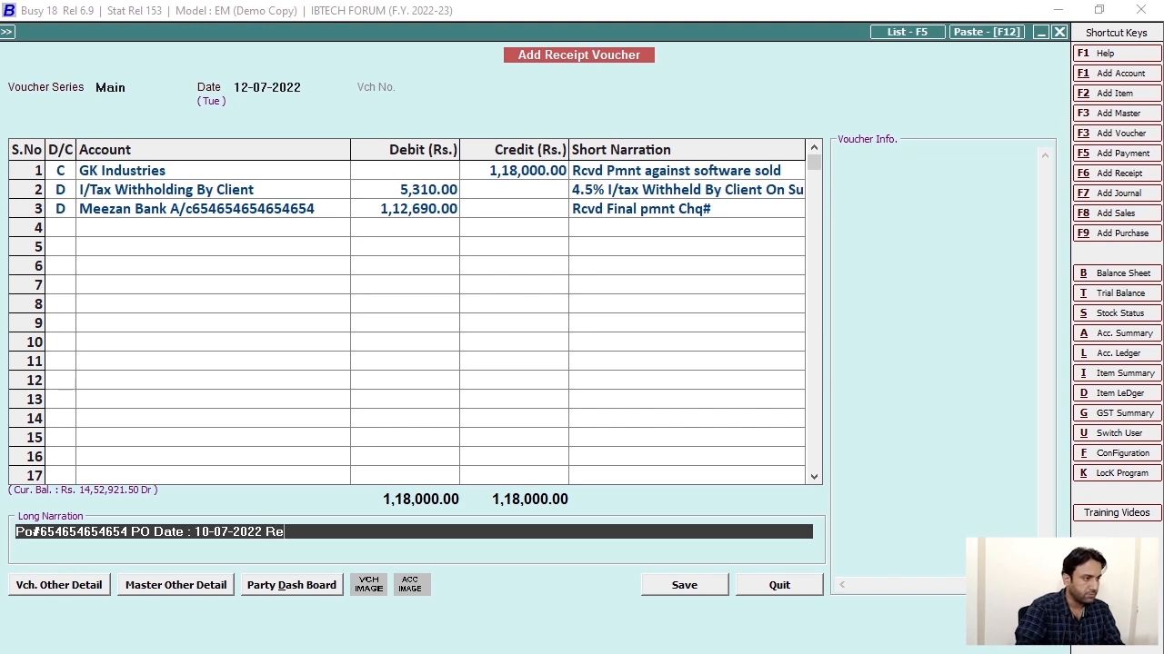
type("f#")
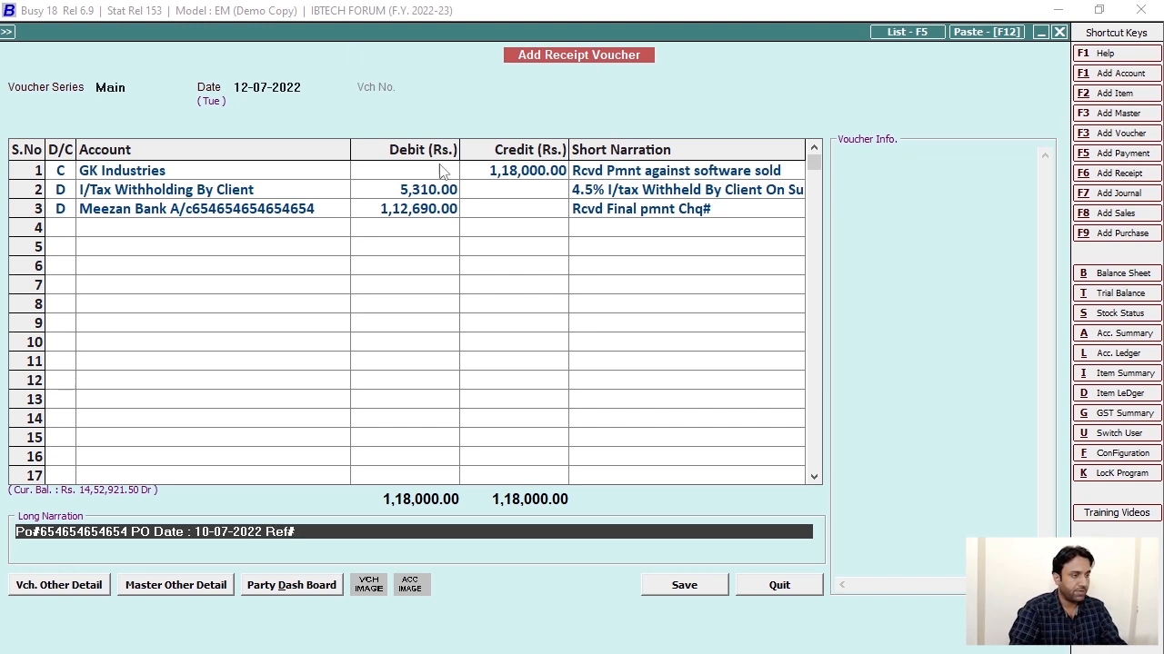
key("shift+Tab")
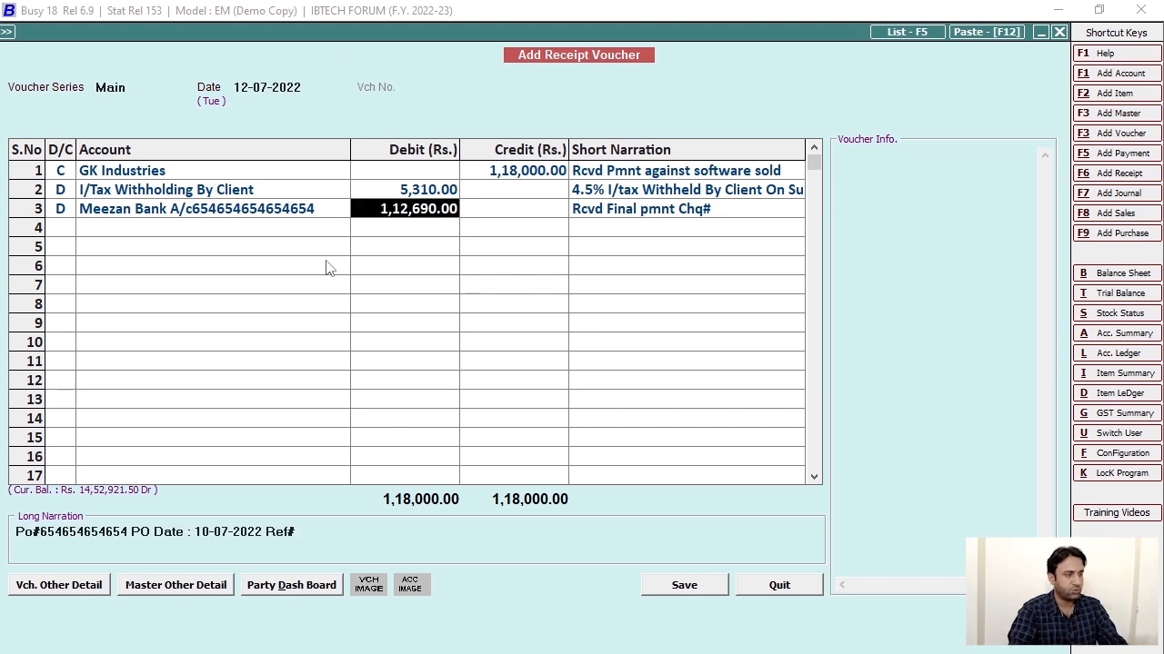
Save the receipt voucher, then open and discard blank sales and receipt vouchers.
key("Return")
key("Return")
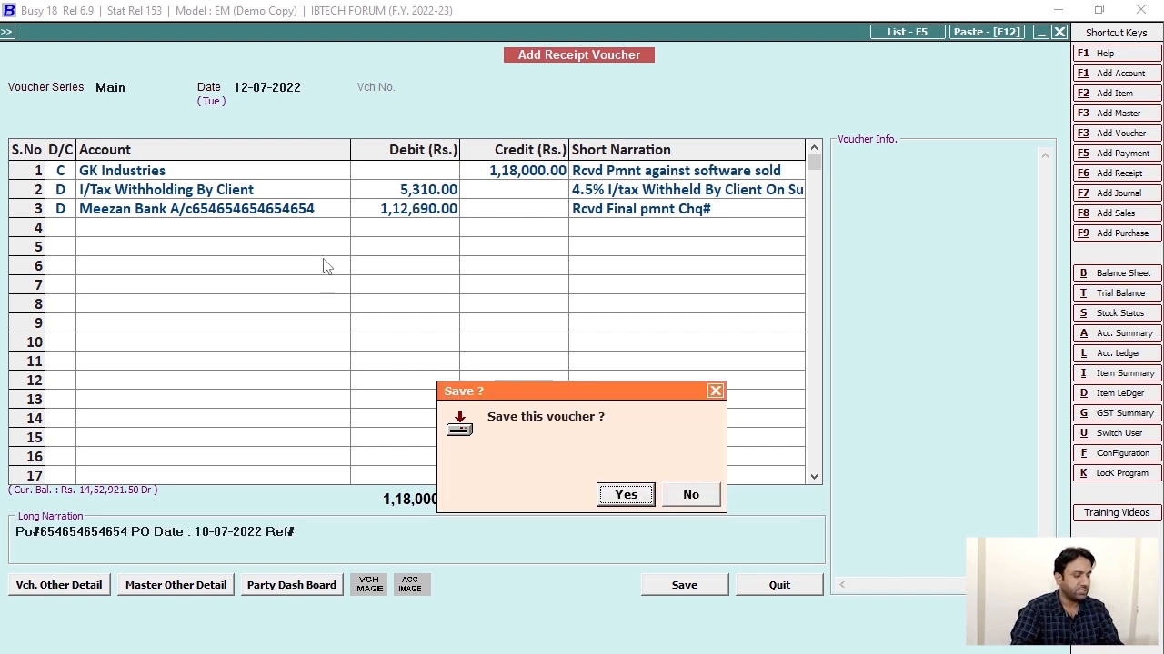
key("Return")
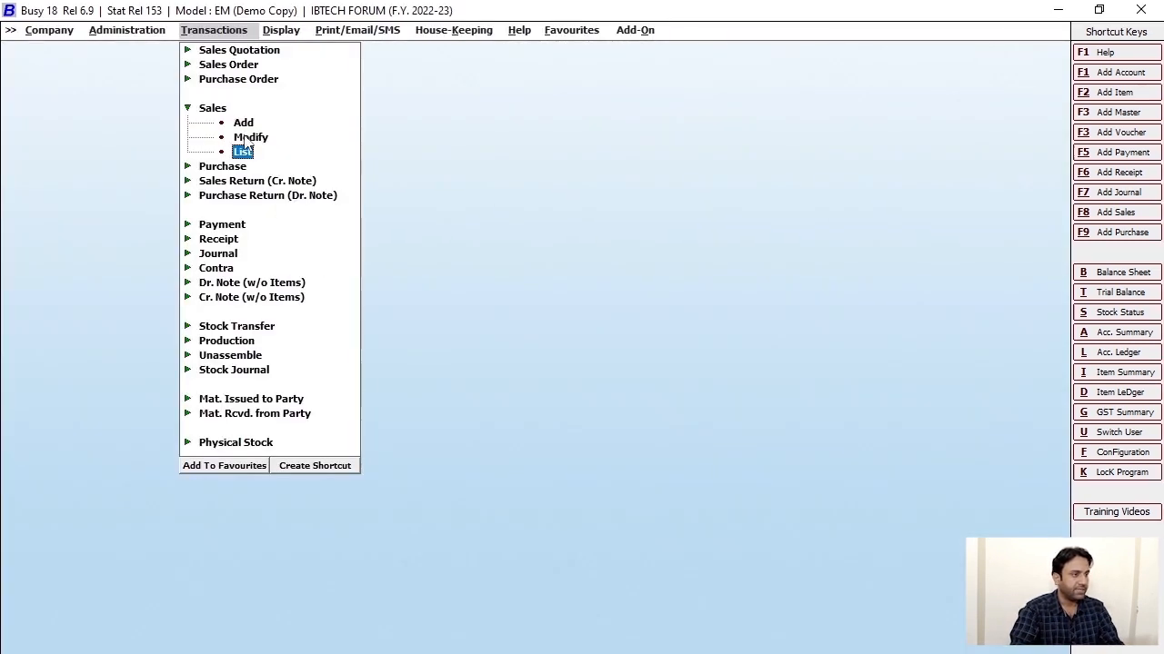
key("Up")
key("Up")
key("Return")
key("Escape")
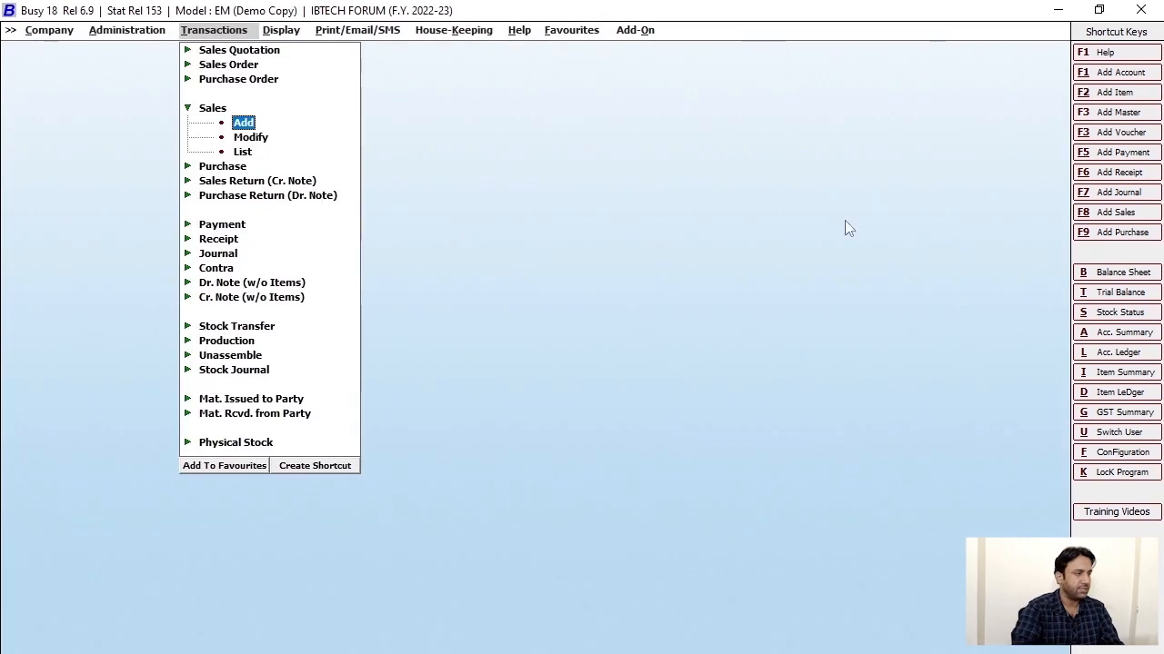
left_click(1127, 173)
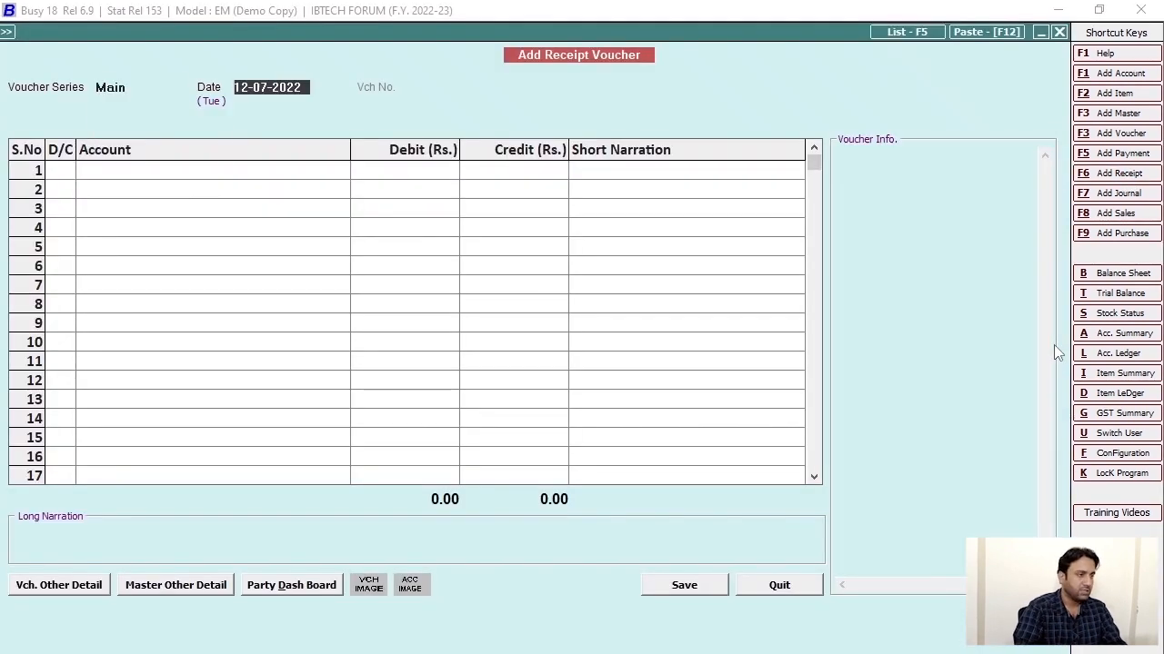
key("Escape")
key("Return")
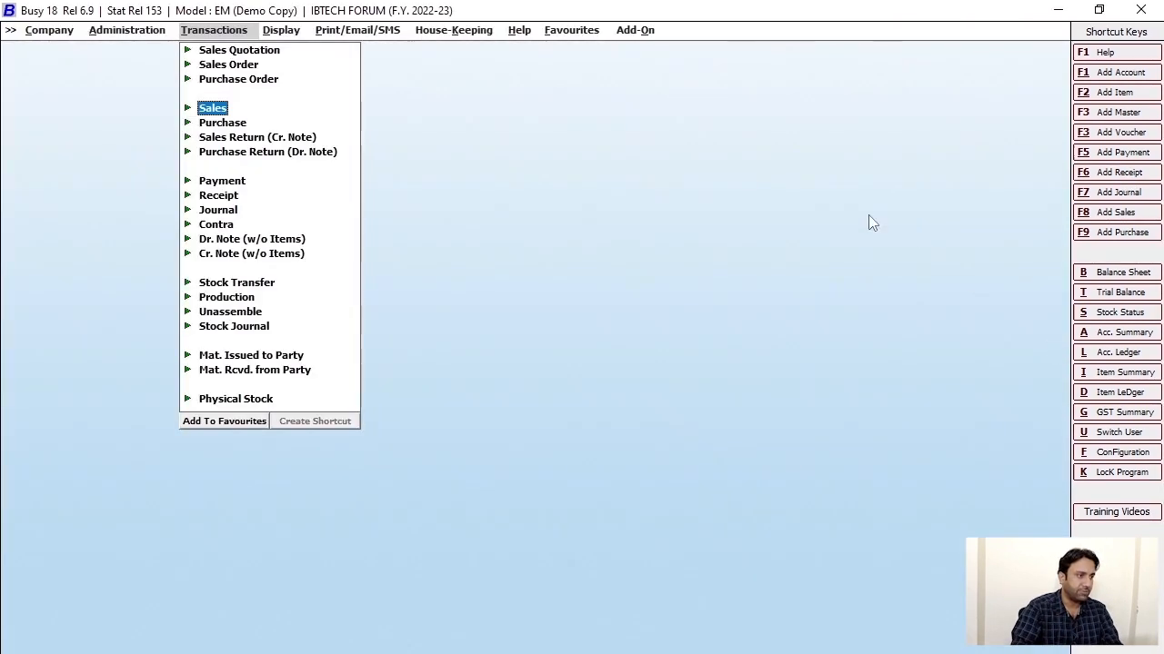
View GK Industries' sales voucher 7/2022-23 (1,13,000.00) from the sales list, then start a new receipt.
left_click(209, 107)
left_click(243, 151)
left_click(515, 491)
left_click(192, 310)
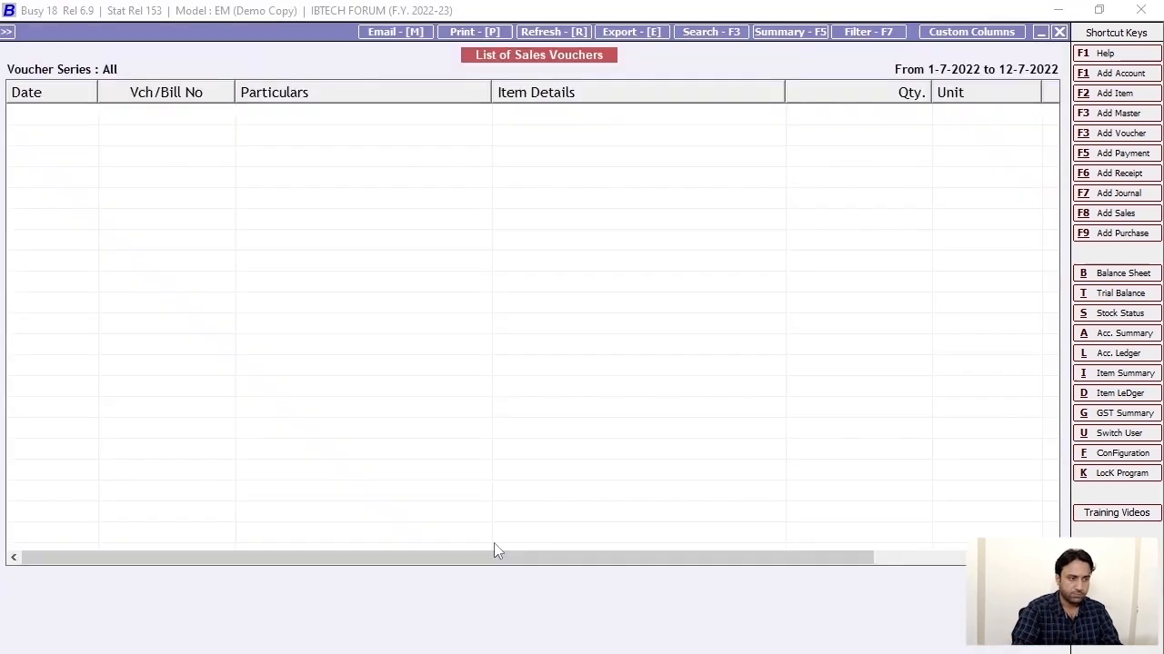
left_click(536, 325)
key("Return")
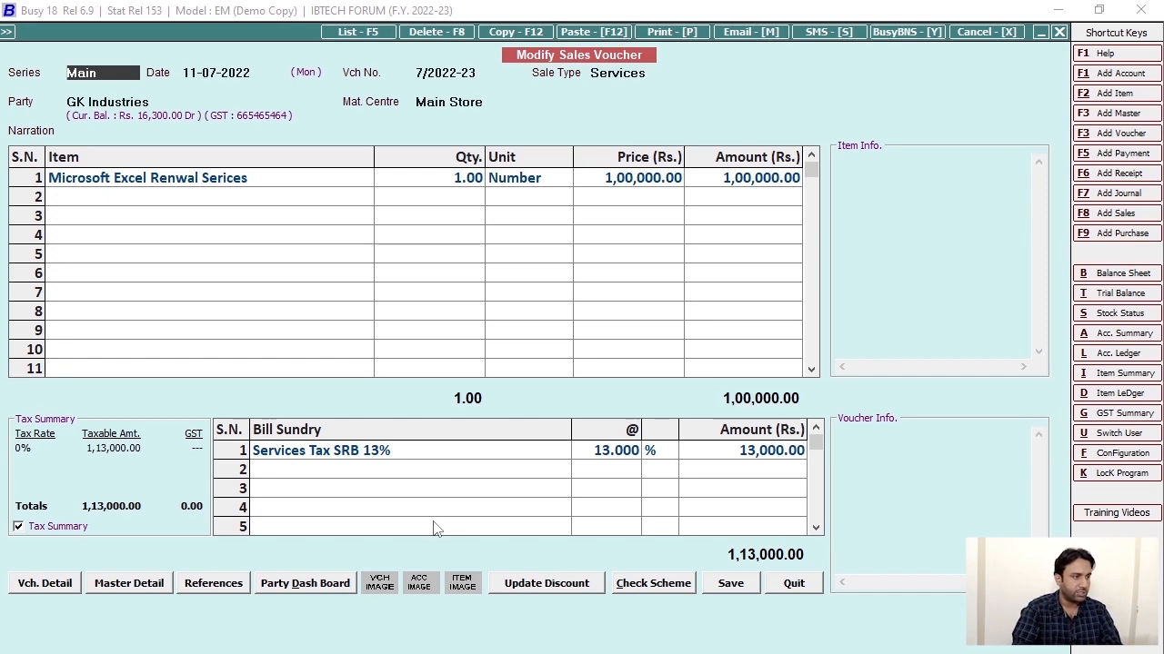
key("Escape")
key("Escape")
key("Escape")
key("Escape")
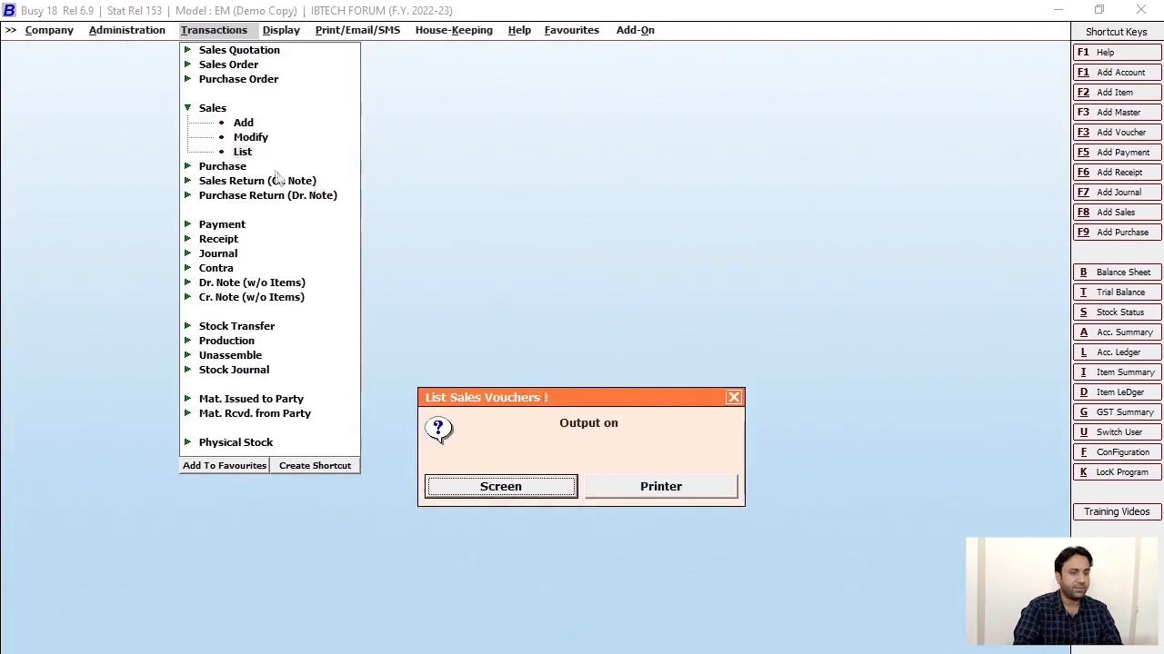
key("Escape")
key("Escape")
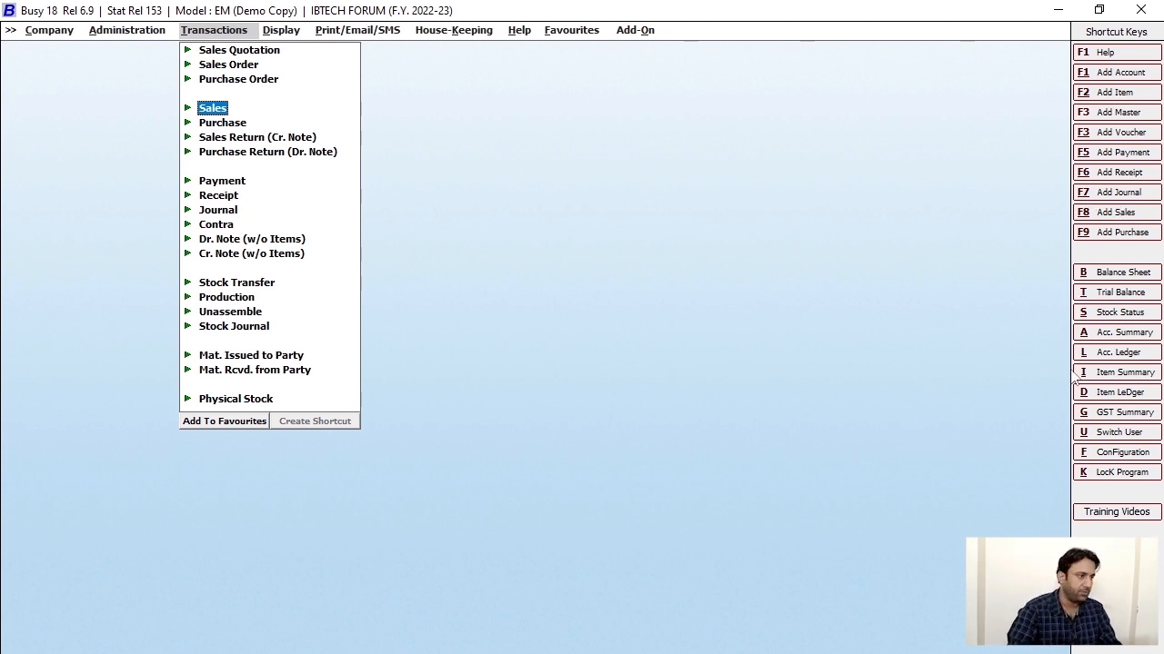
left_click(1131, 174)
Credit GK Industries 1,13,000 narrated 'Rcvd Pamnt against Renewal Software' and begin the debit line.
key("Return")
key("Return")
key("Return")
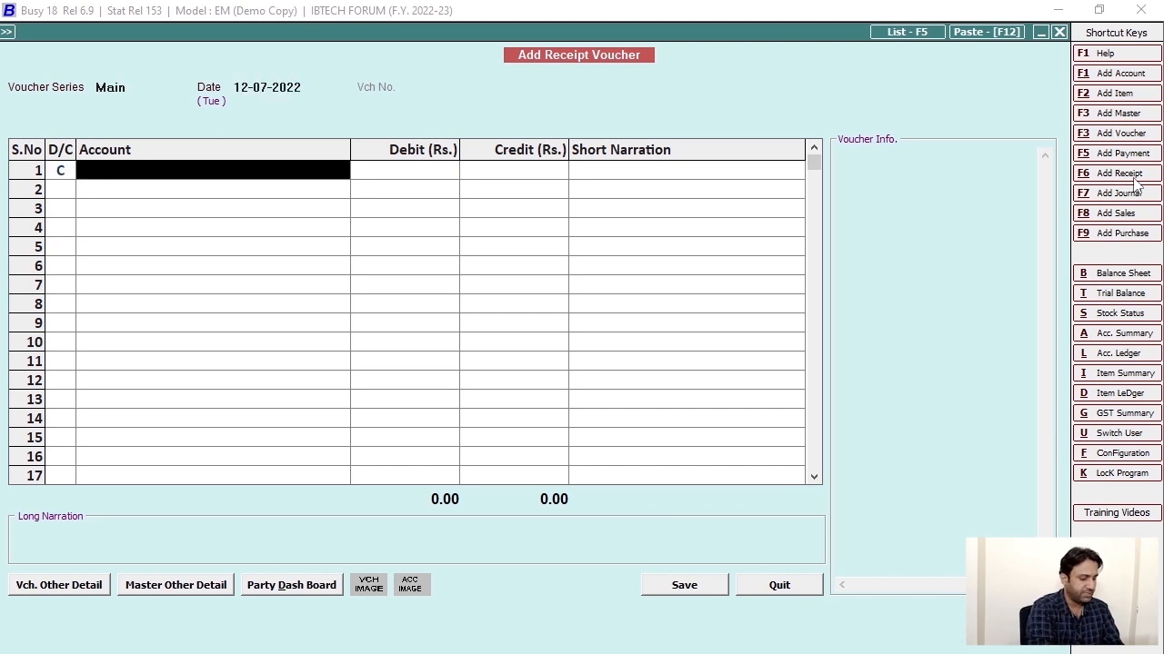
type("gk")
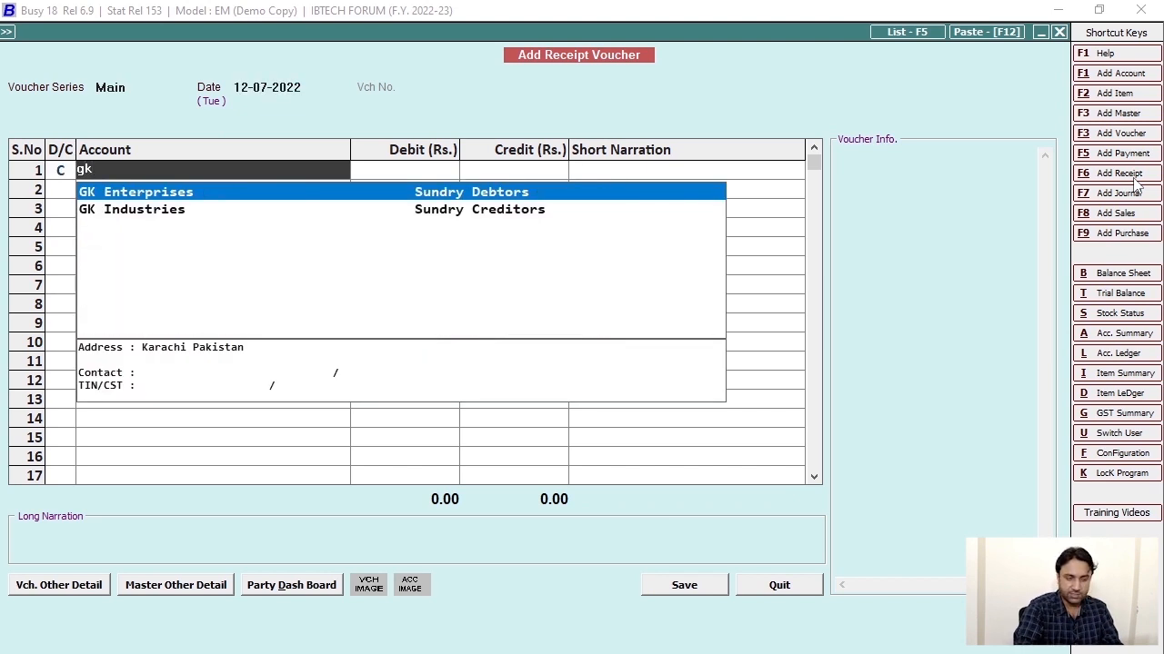
key("Down")
key("Return")
type("1,13,")
type("000")
key("Return")
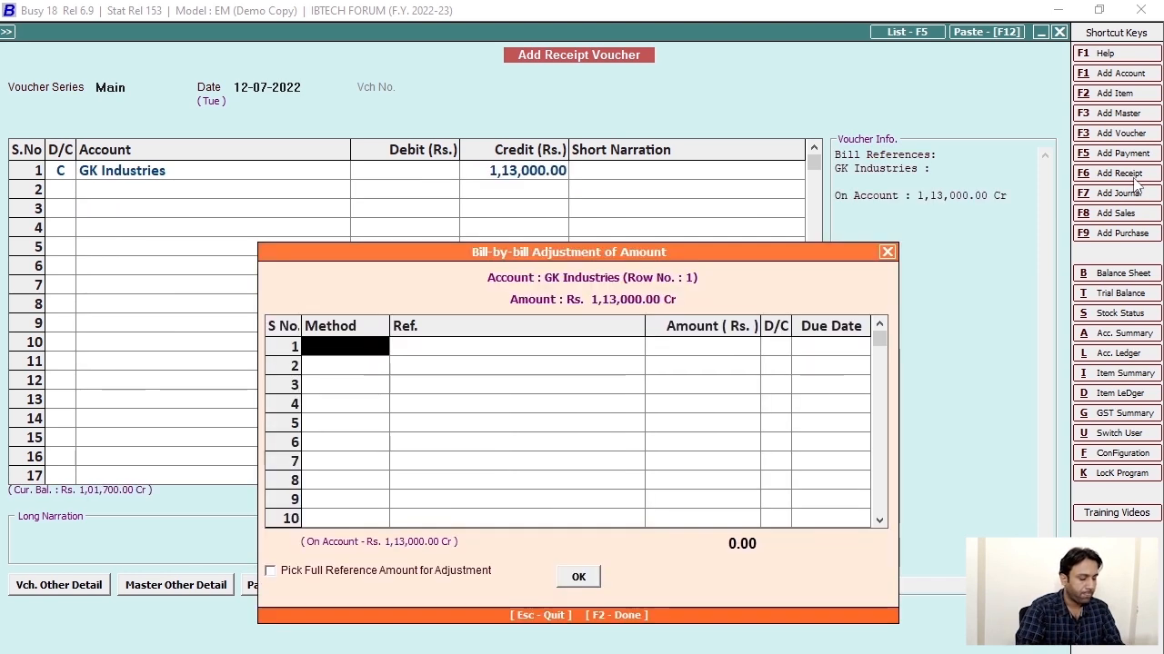
key("Escape")
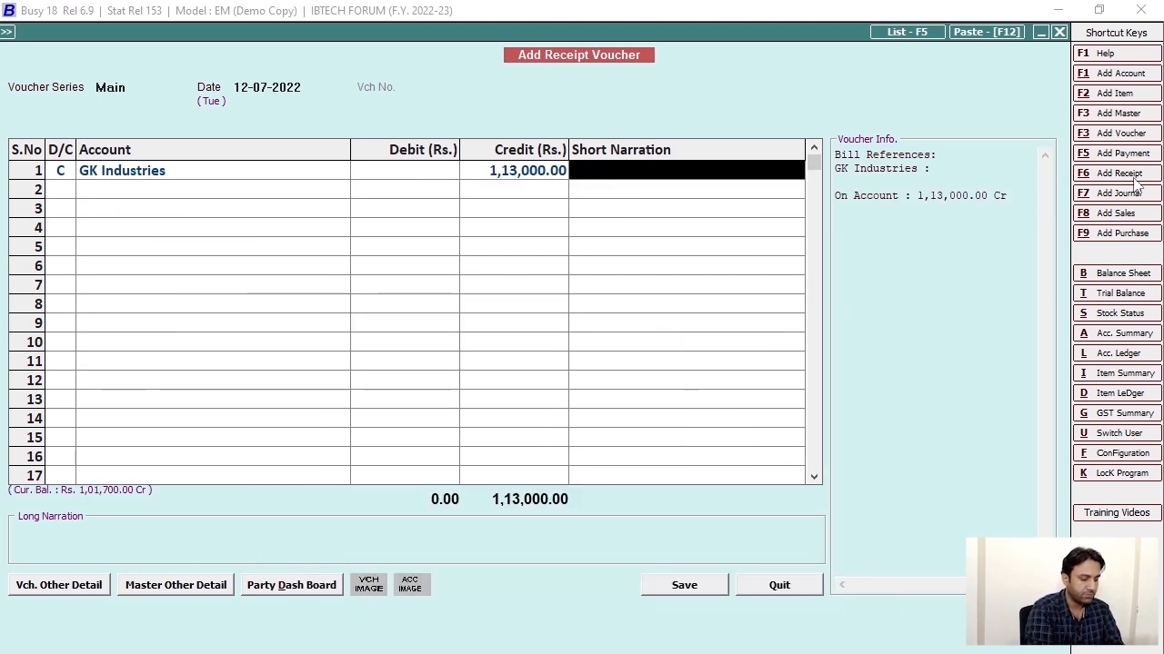
type("Rcvd Pamnt agains")
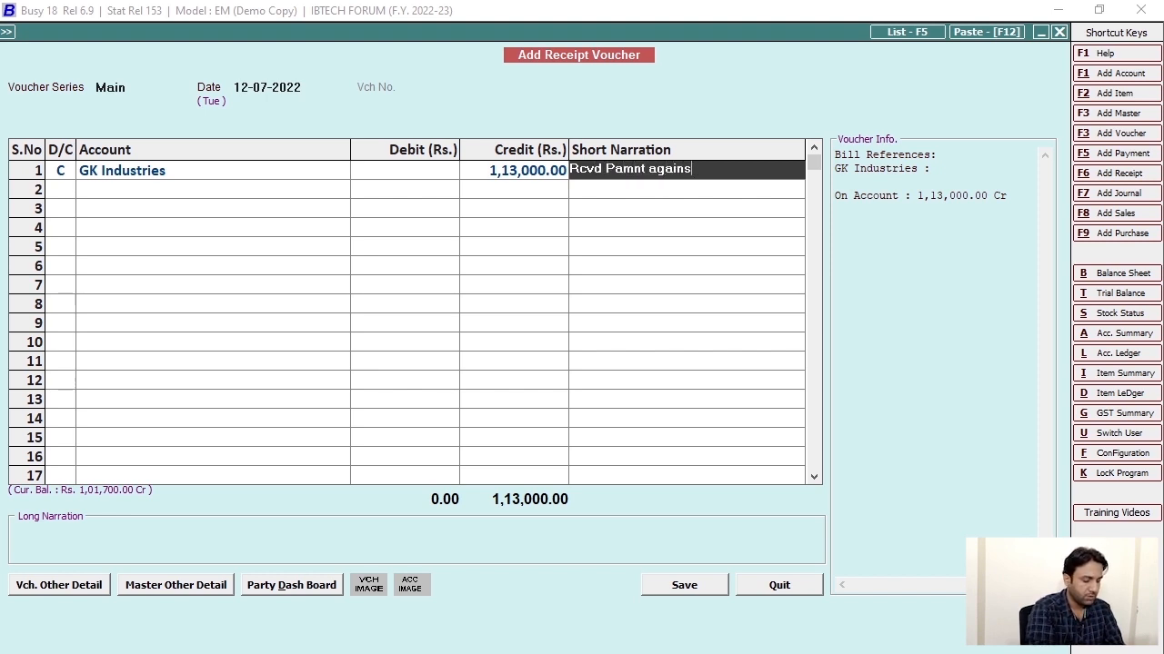
type("rR")
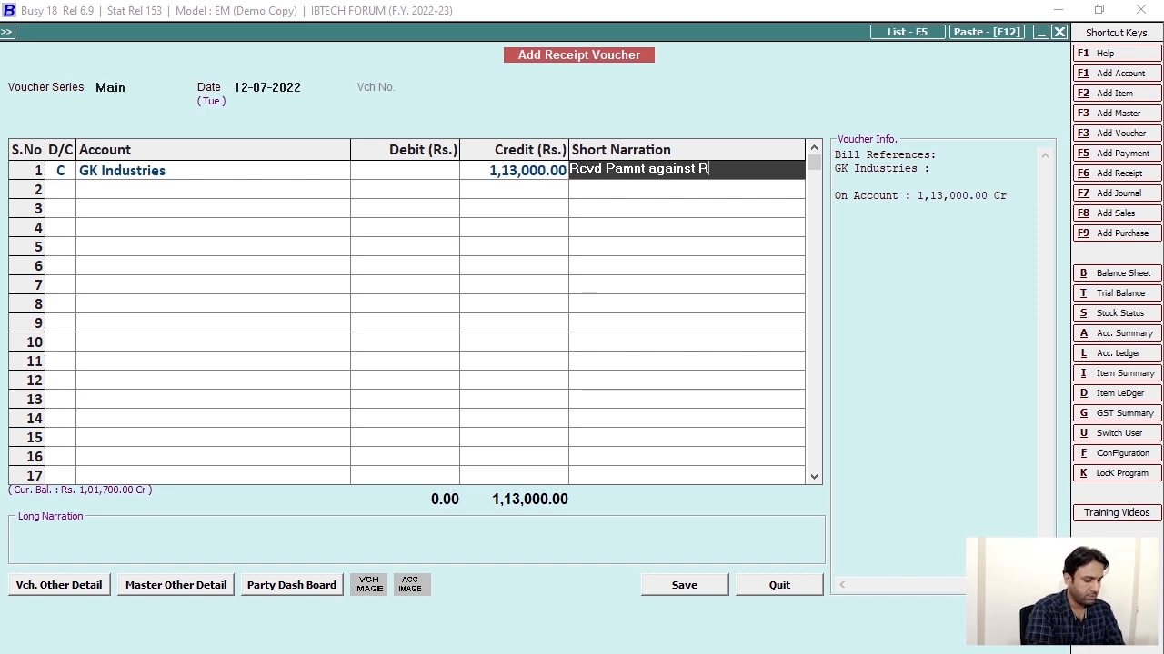
type("enewal ")
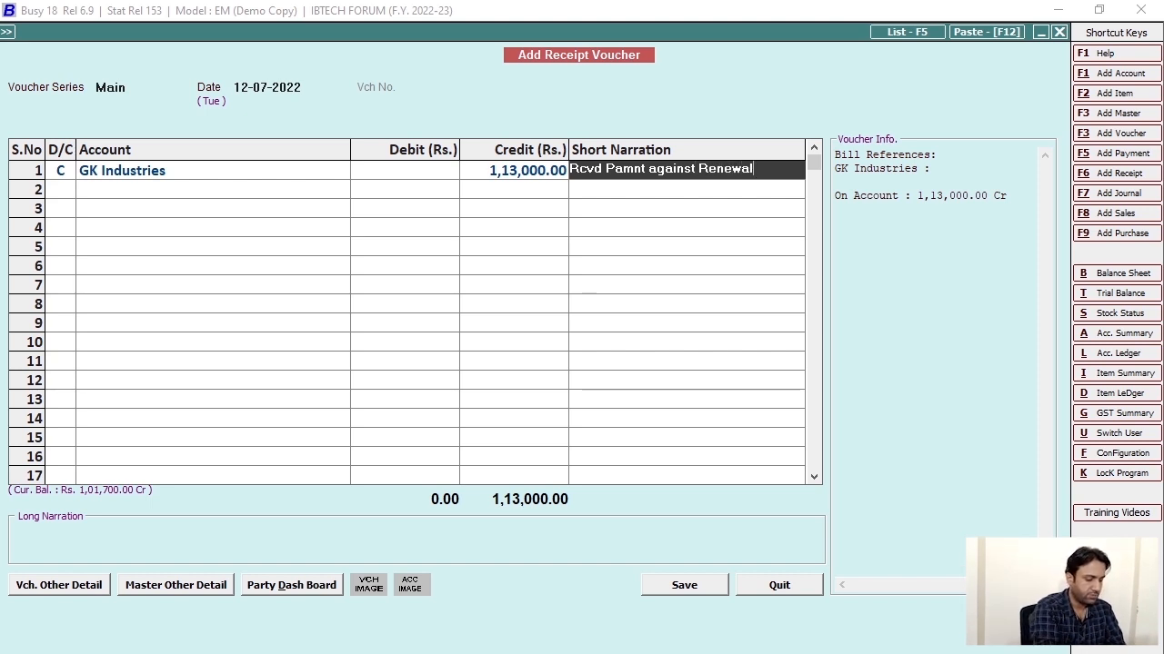
type("Software")
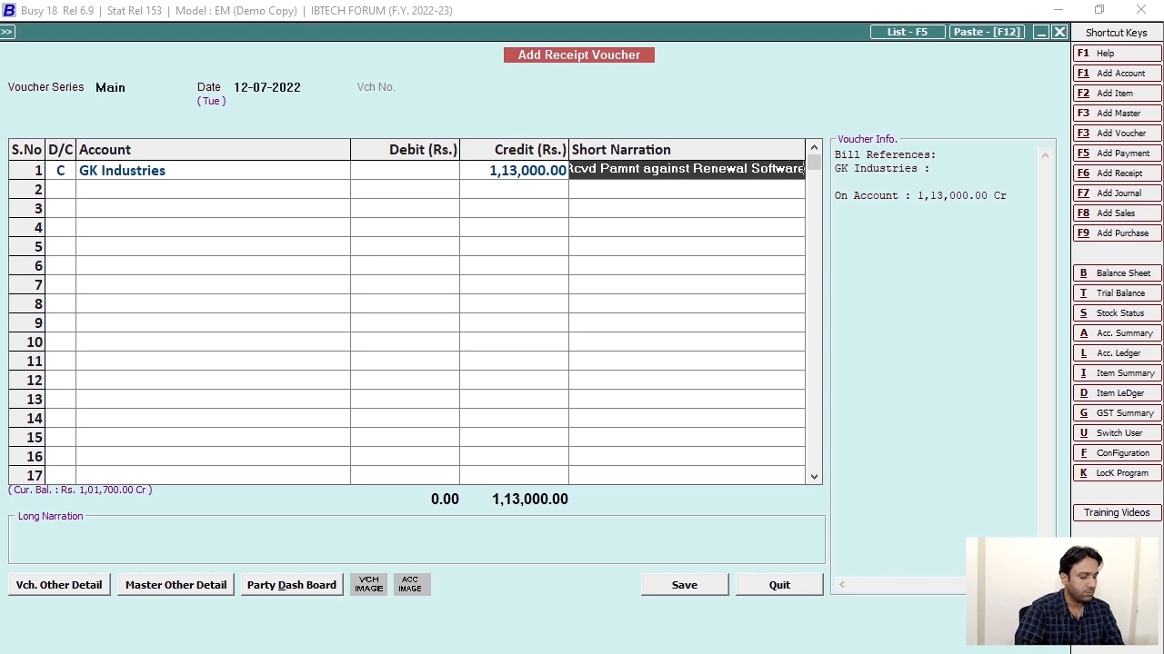
key("Return")
key("Return")
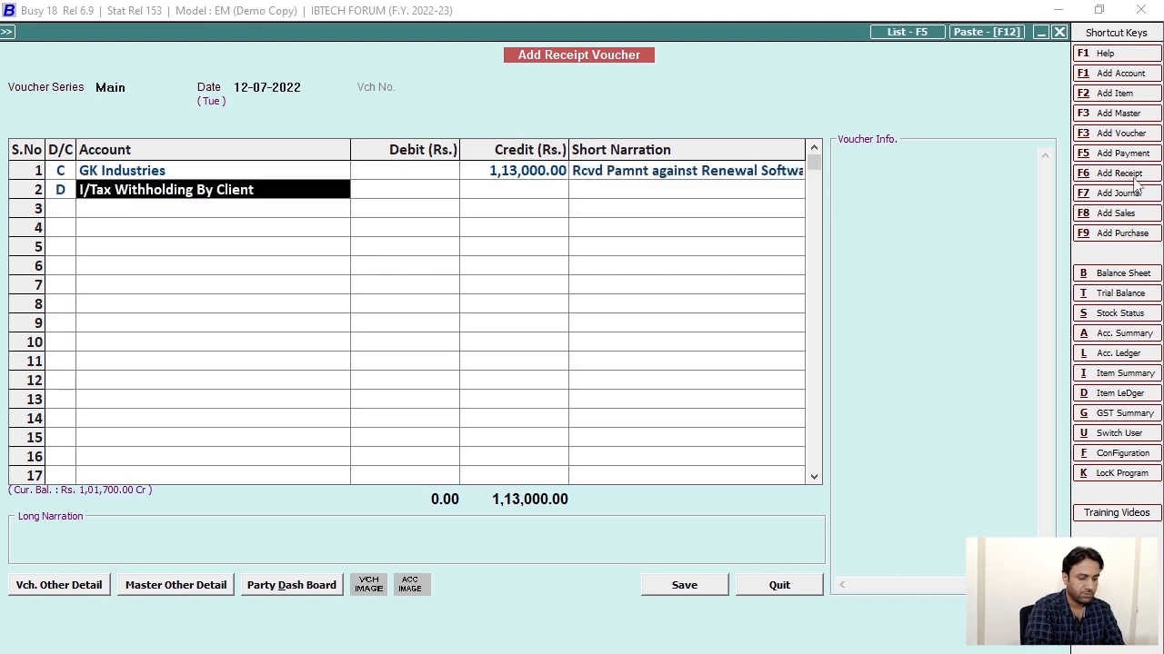
key("space")
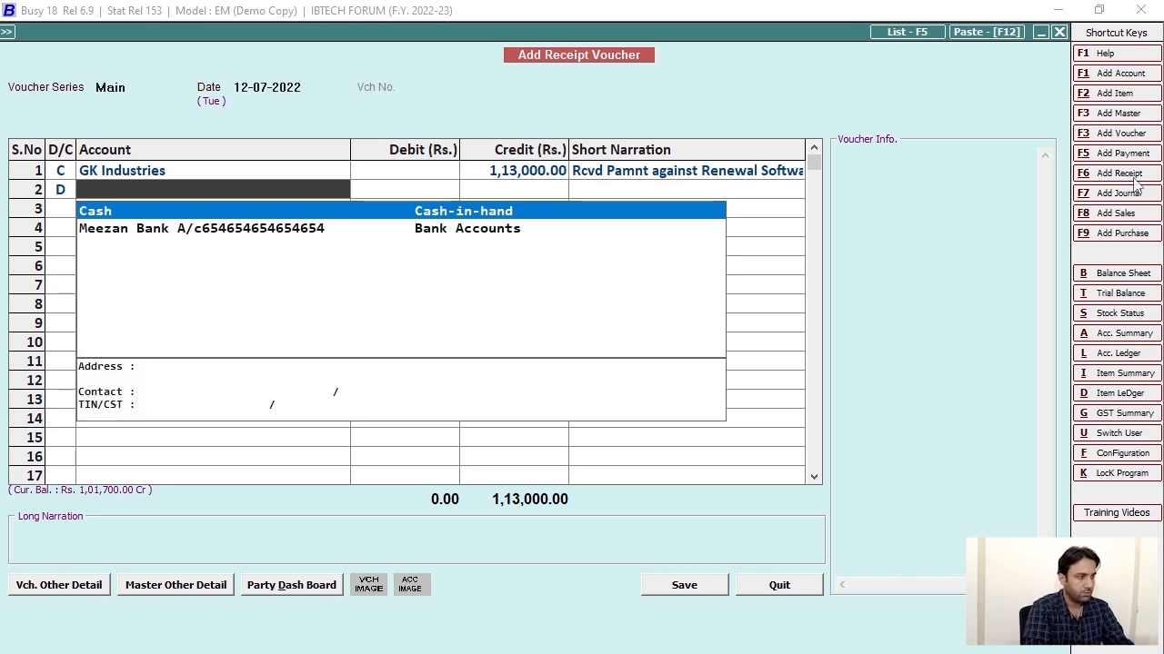
Create the account 'I/Tax Renewal Services' under Duties & Taxes and debit it 1,13,000.00.
key("F3")
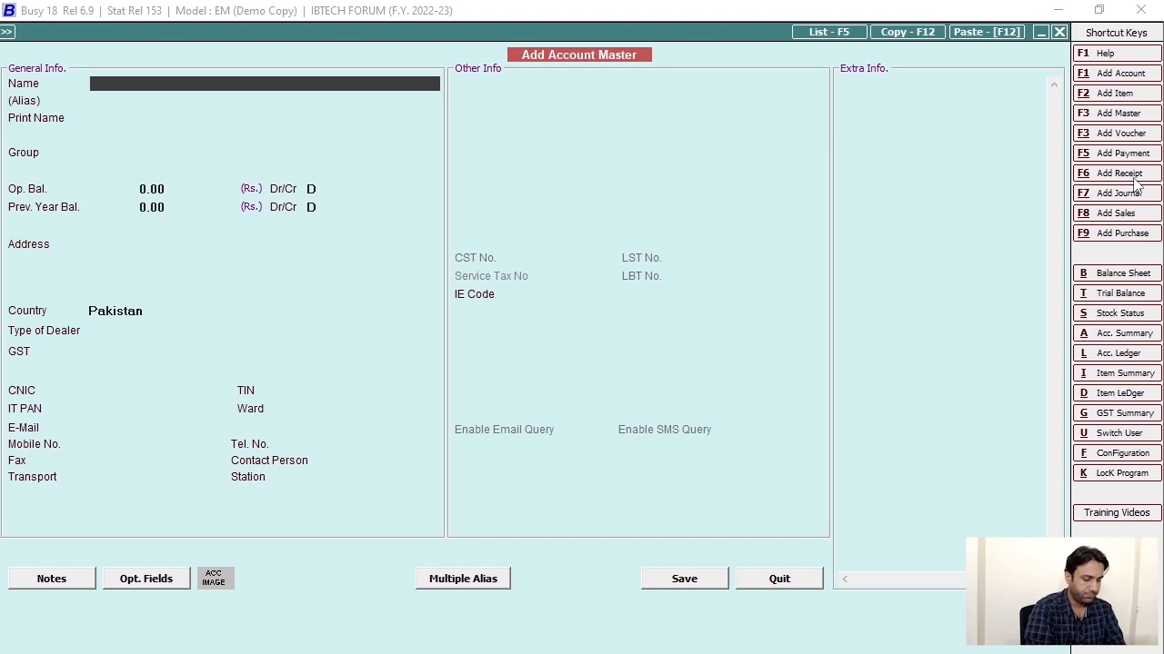
type("I/Ta")
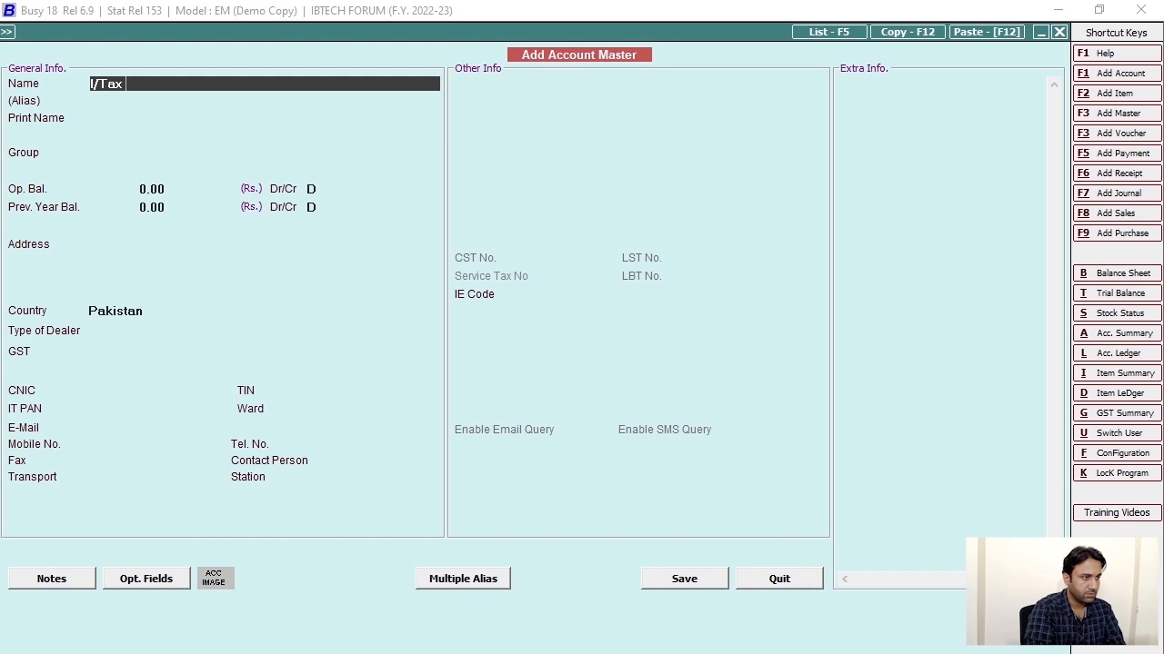
type("x")
key("BackSpace")
key("BackSpace")
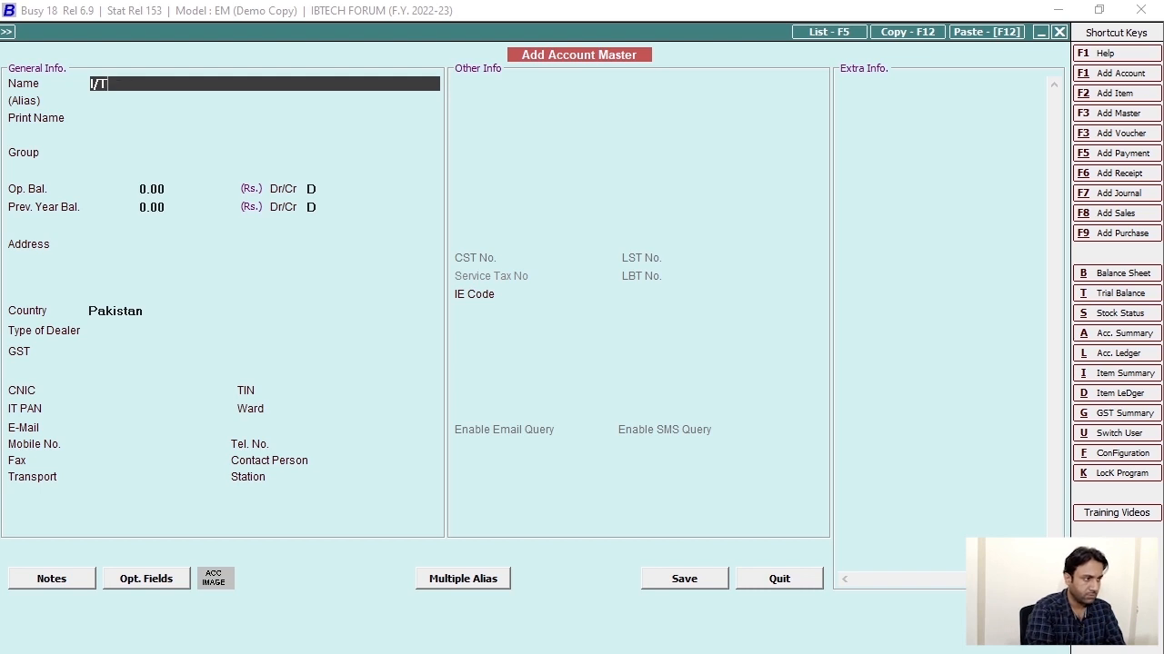
type("ax ")
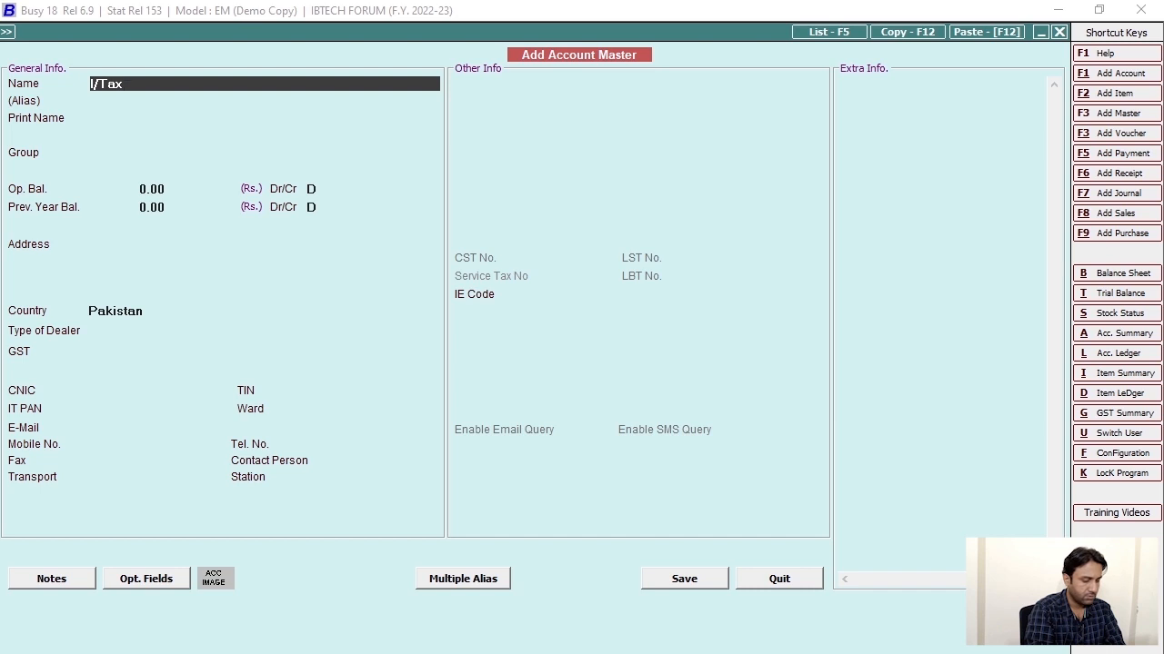
type("S")
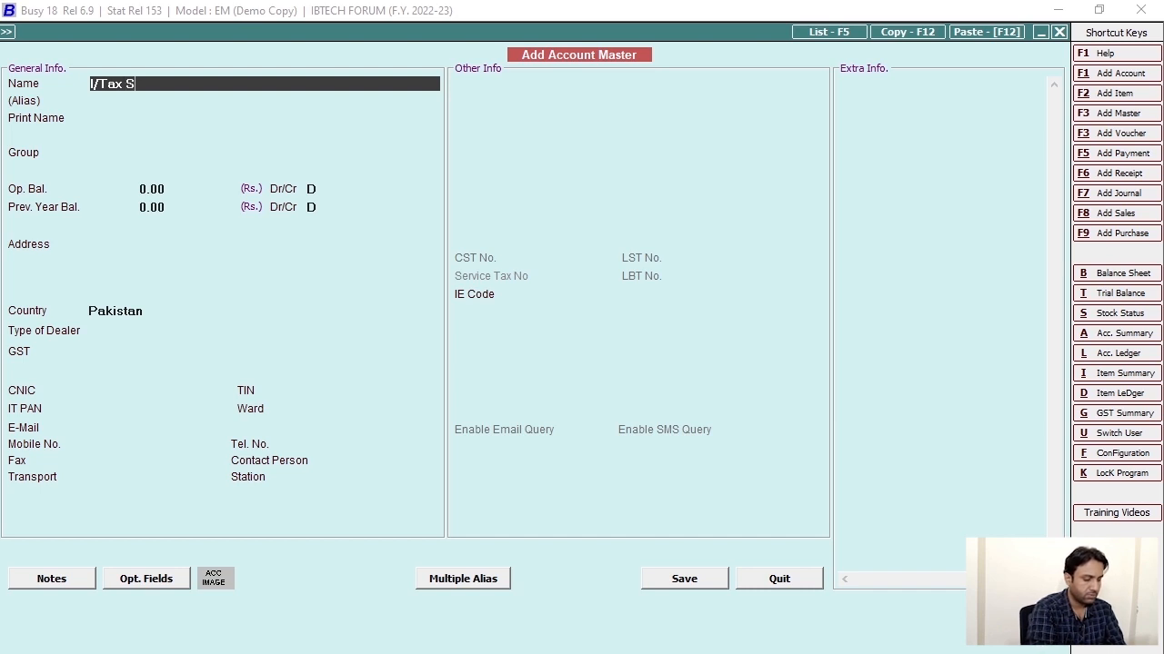
type("ervices)")
key("BackSpace")
key("BackSpace")
key("BackSpace")
key("BackSpace")
key("BackSpace")
key("BackSpace")
key("BackSpace")
key("BackSpace")
key("BackSpace")
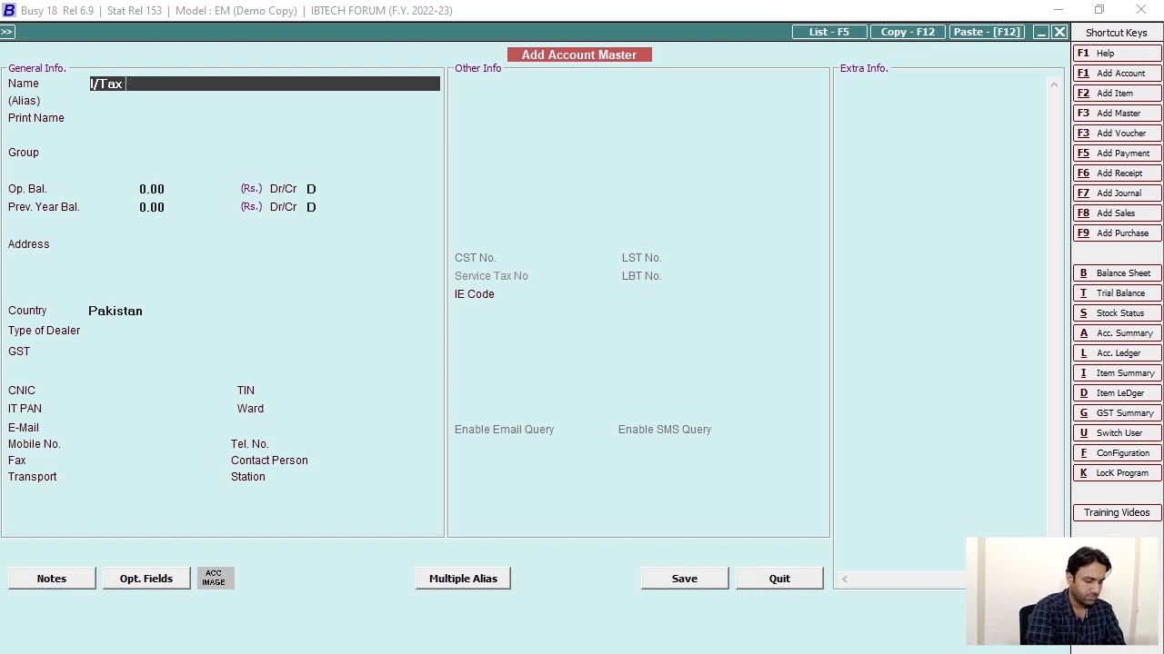
type("Rene")
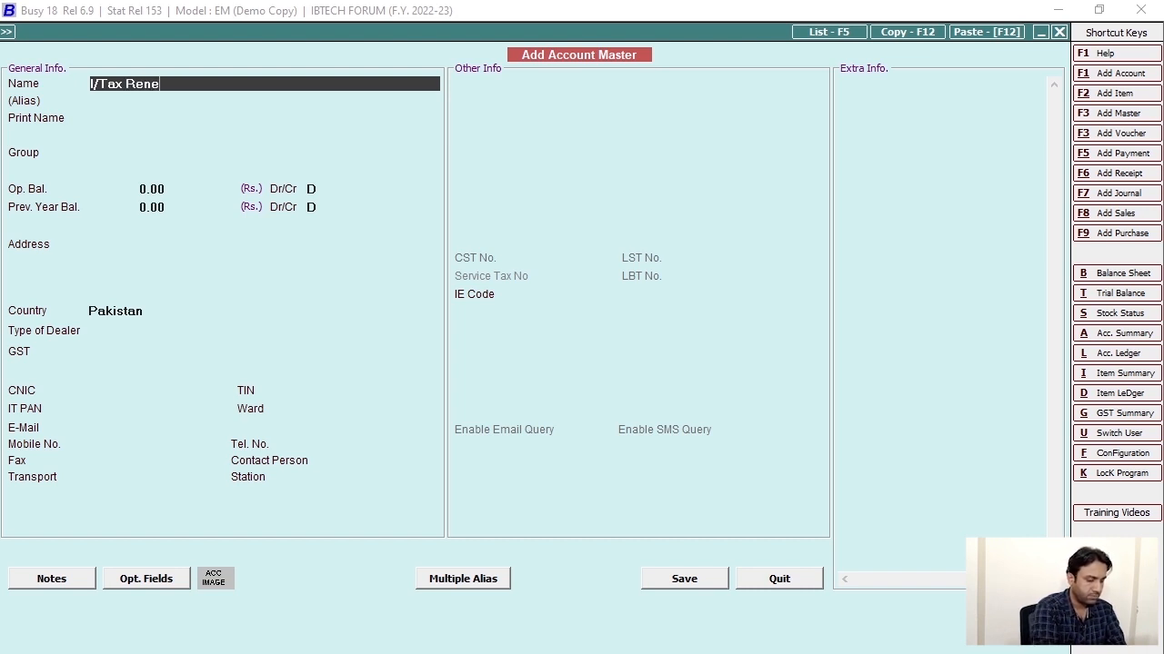
type("wal Service")
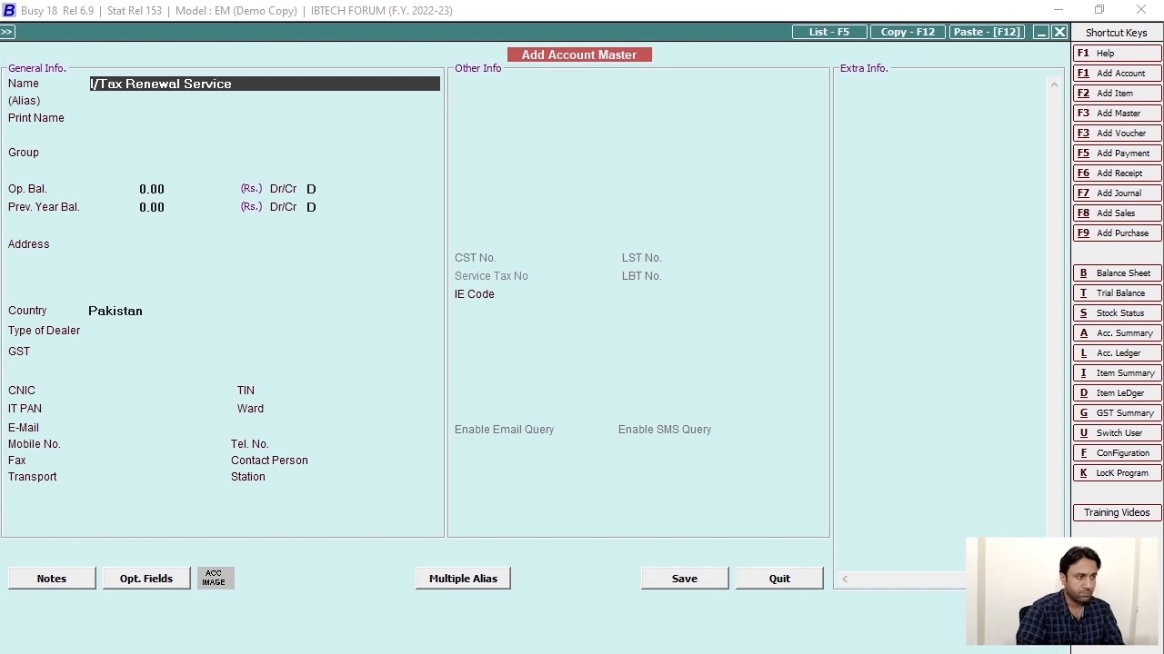
type("s")
key("Return")
key("Return")
key("Return")
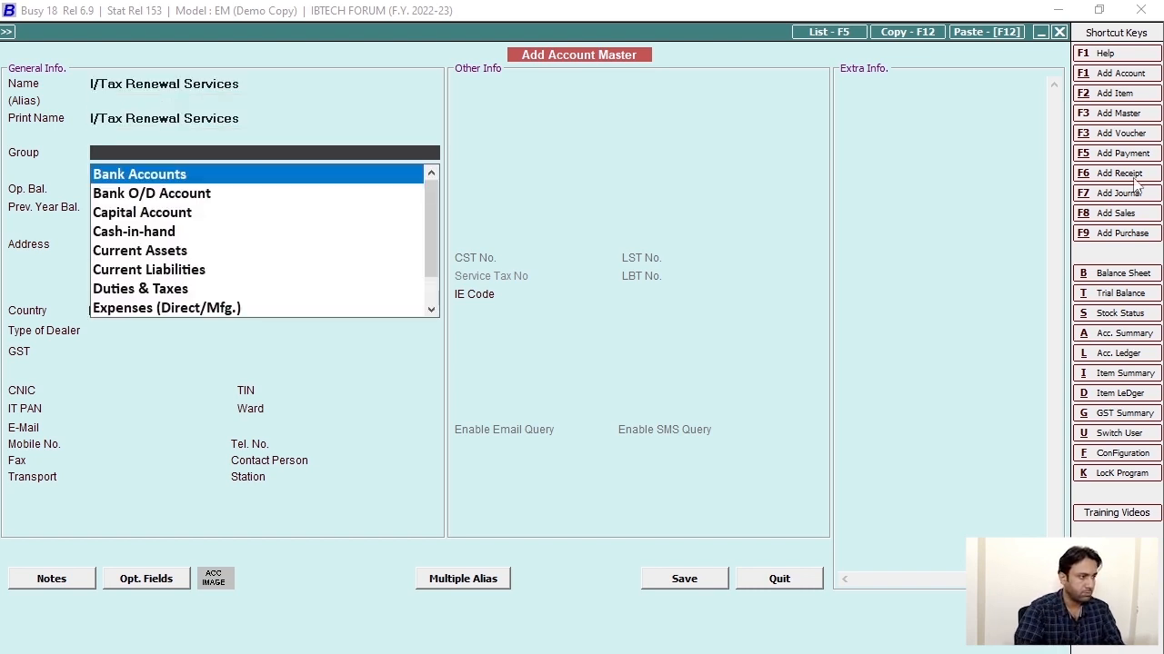
type("tax")
key("Return")
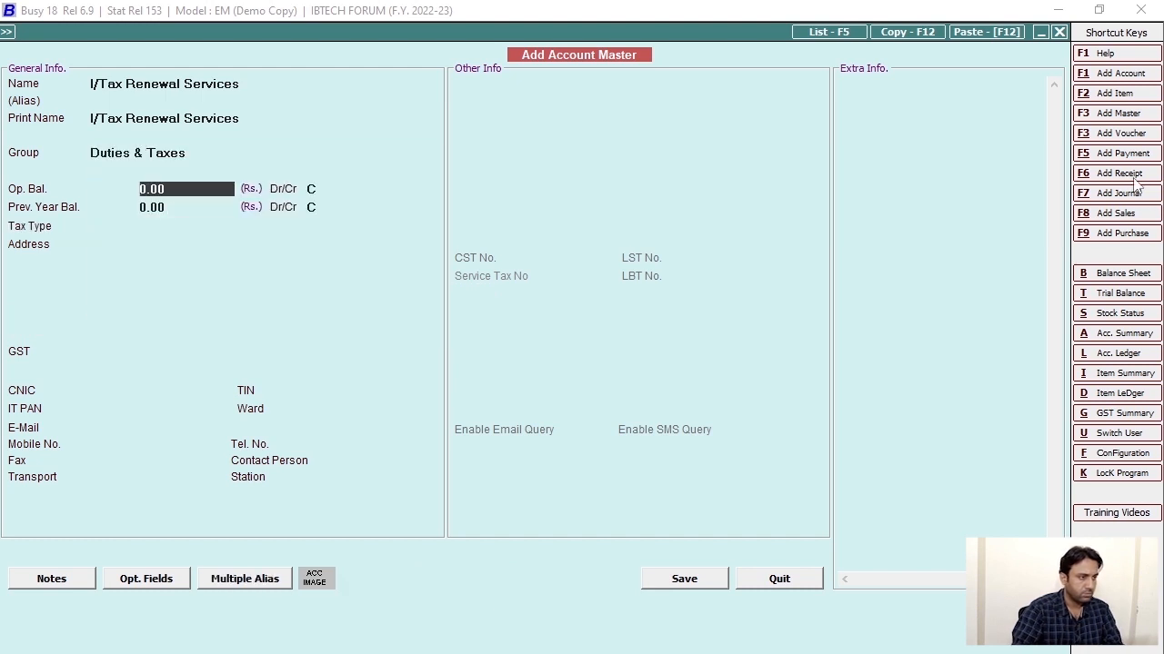
key("F2")
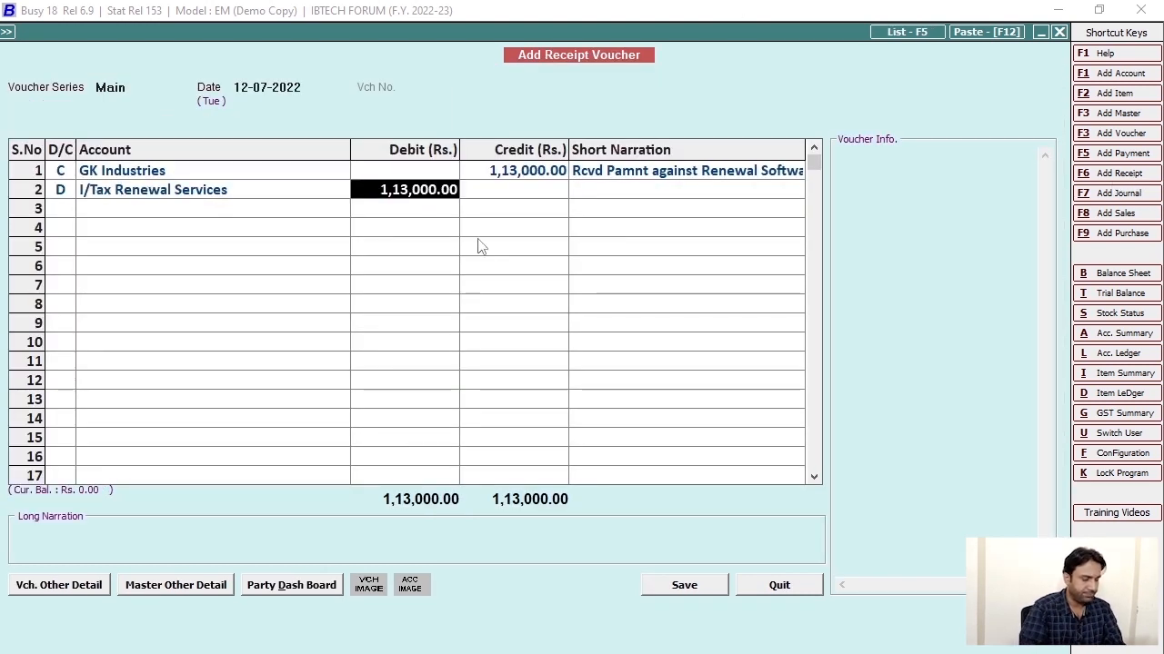
Bring up Windows Calculator alongside the voucher's 1,13,000.00 debit line.
key("super+s")
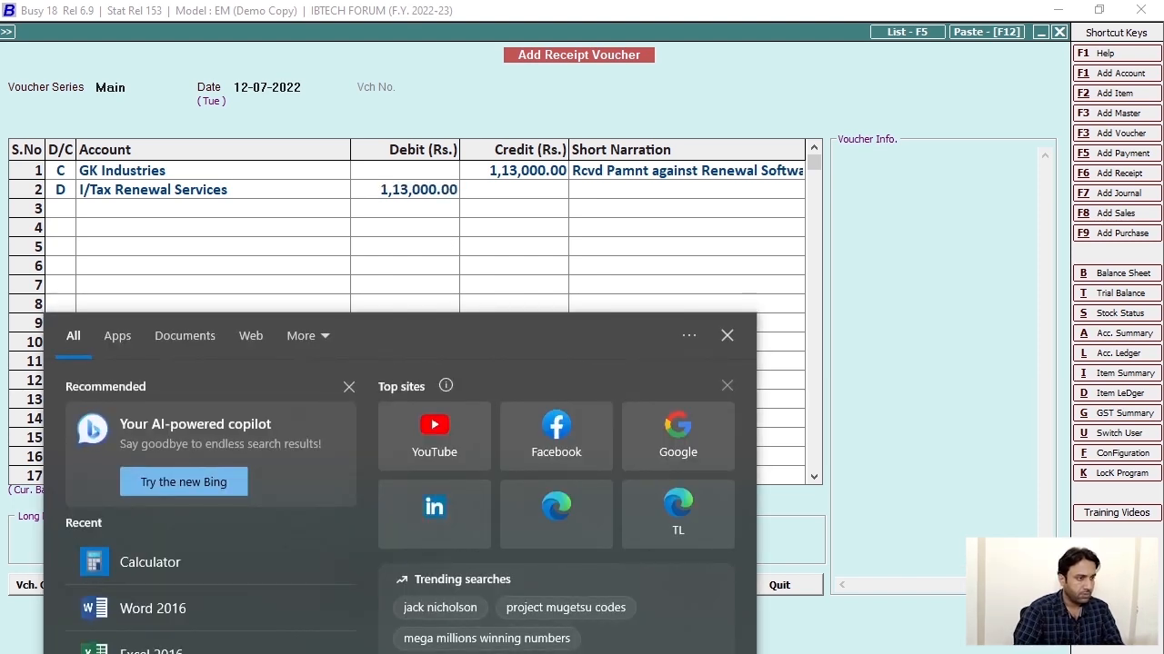
key("Escape")
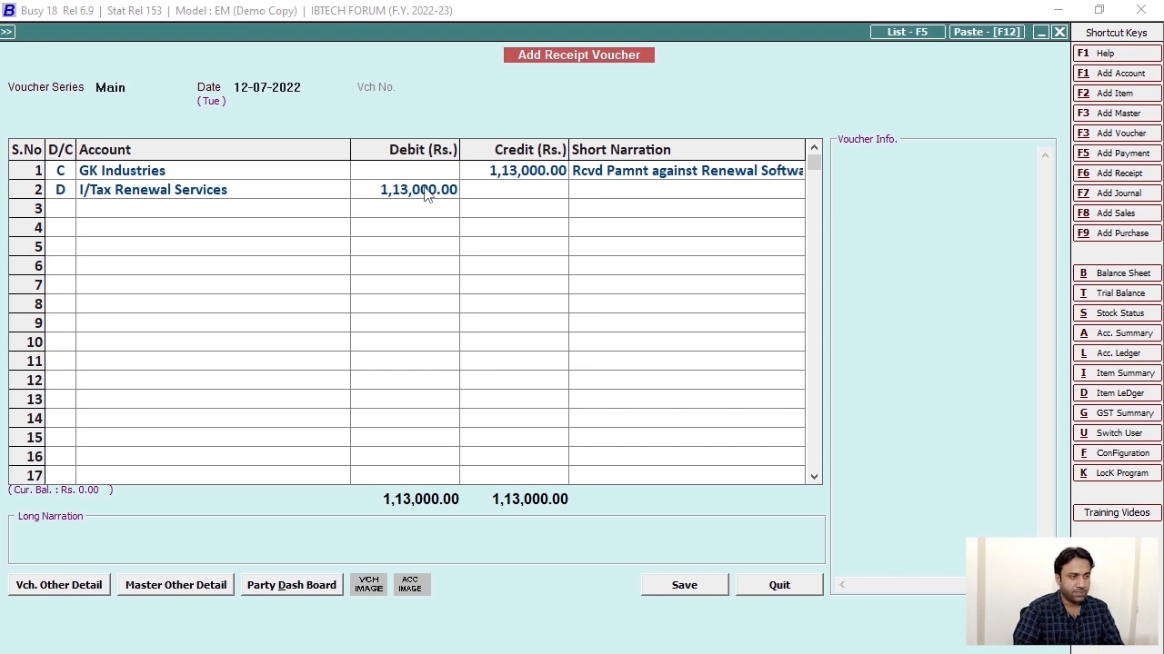
left_click(424, 195)
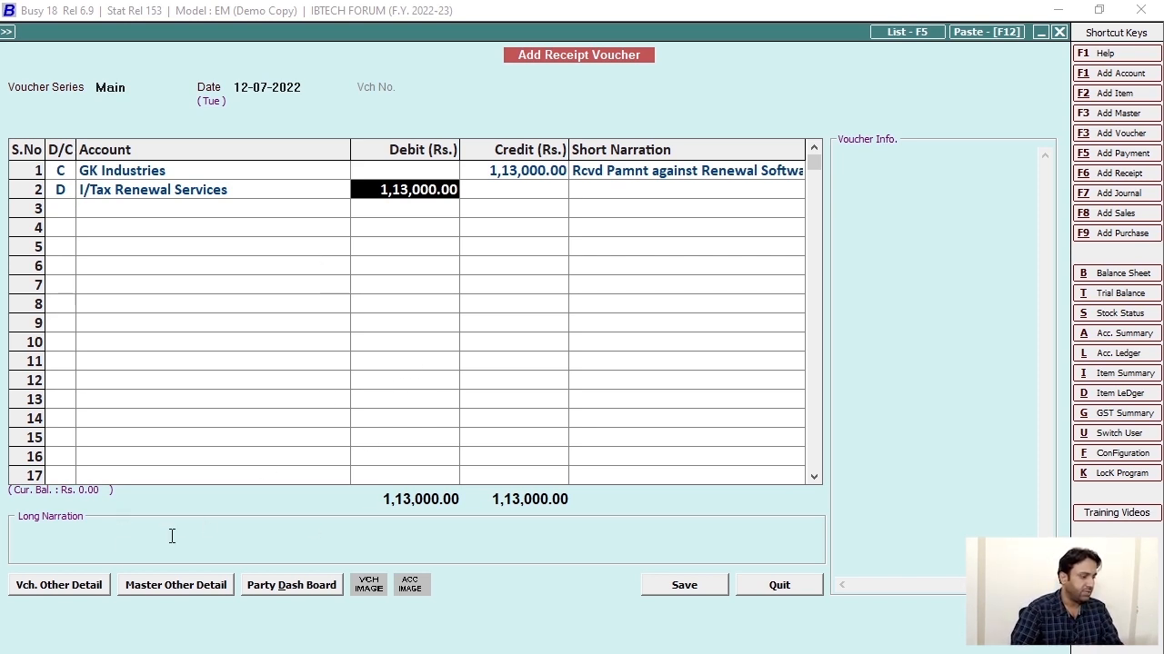
key("super")
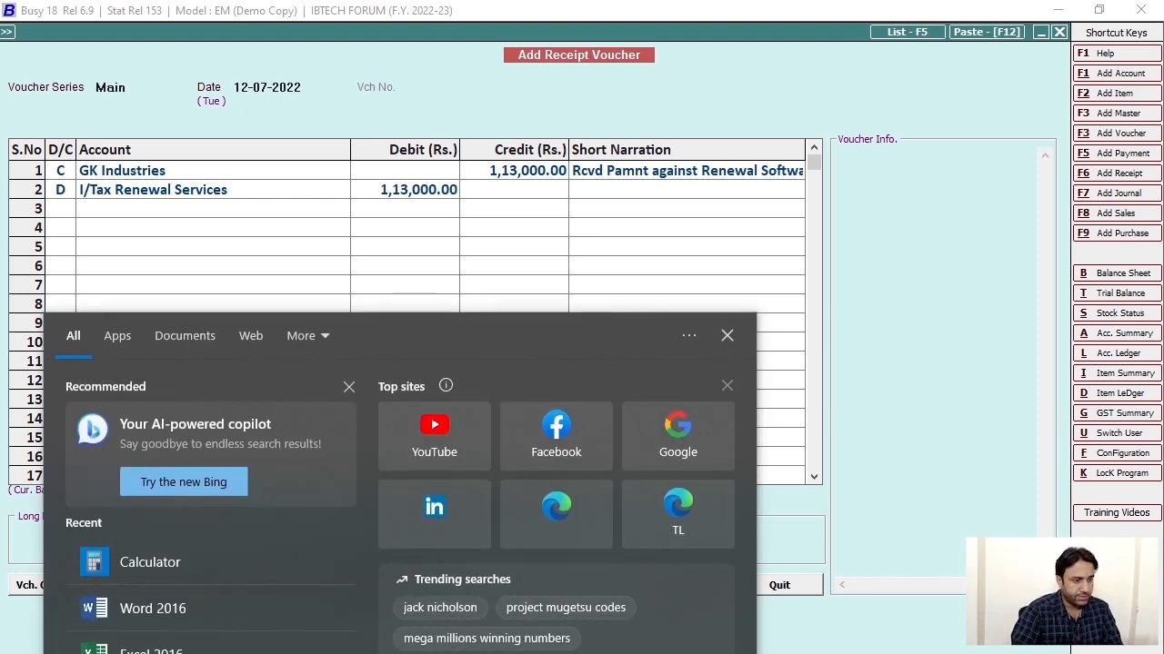
type("cxal")
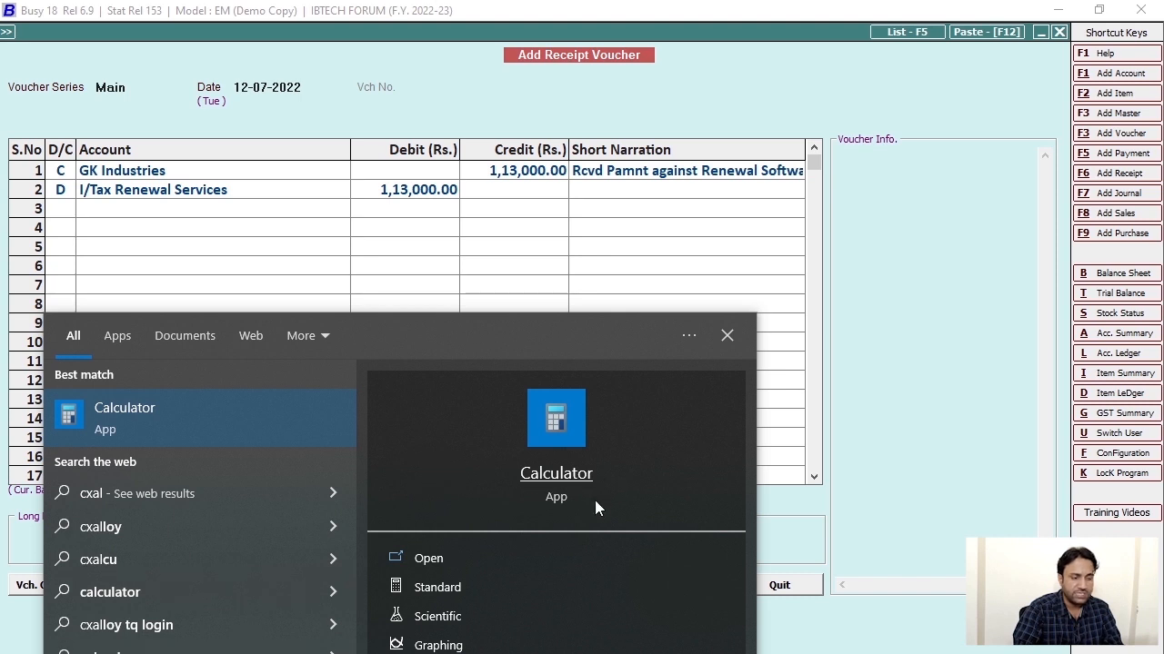
left_click(587, 472)
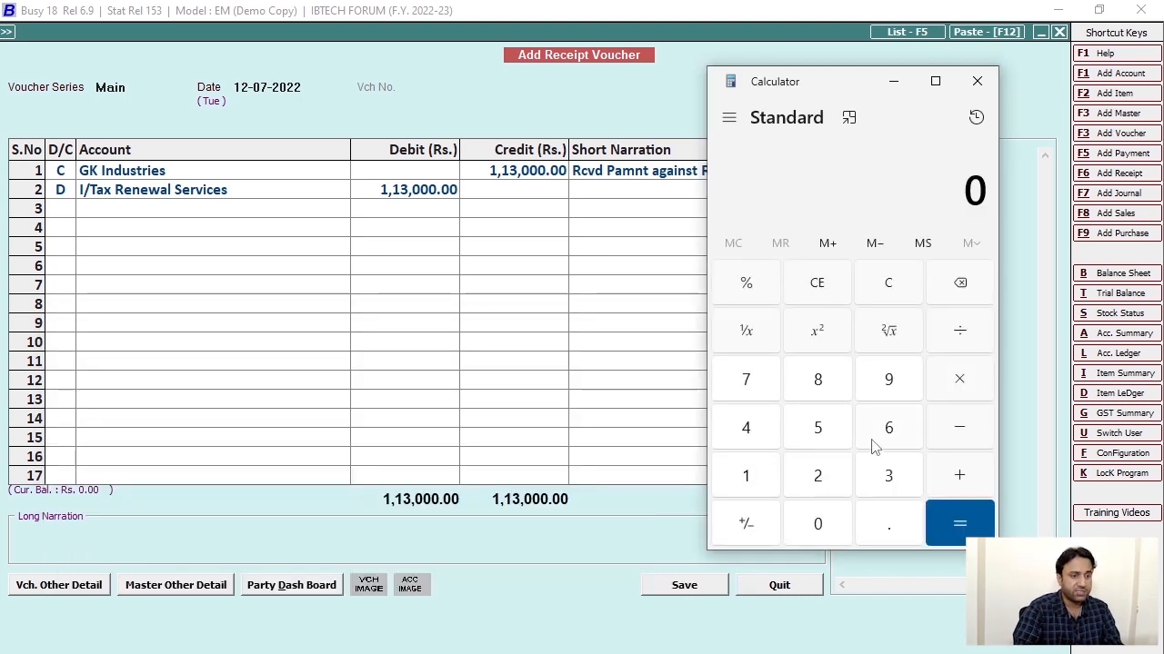
Multiply 113,000 by 10 in Calculator to get 1,130,000.
double_click(760, 483)
left_click(871, 478)
triple_click(801, 536)
left_click(955, 376)
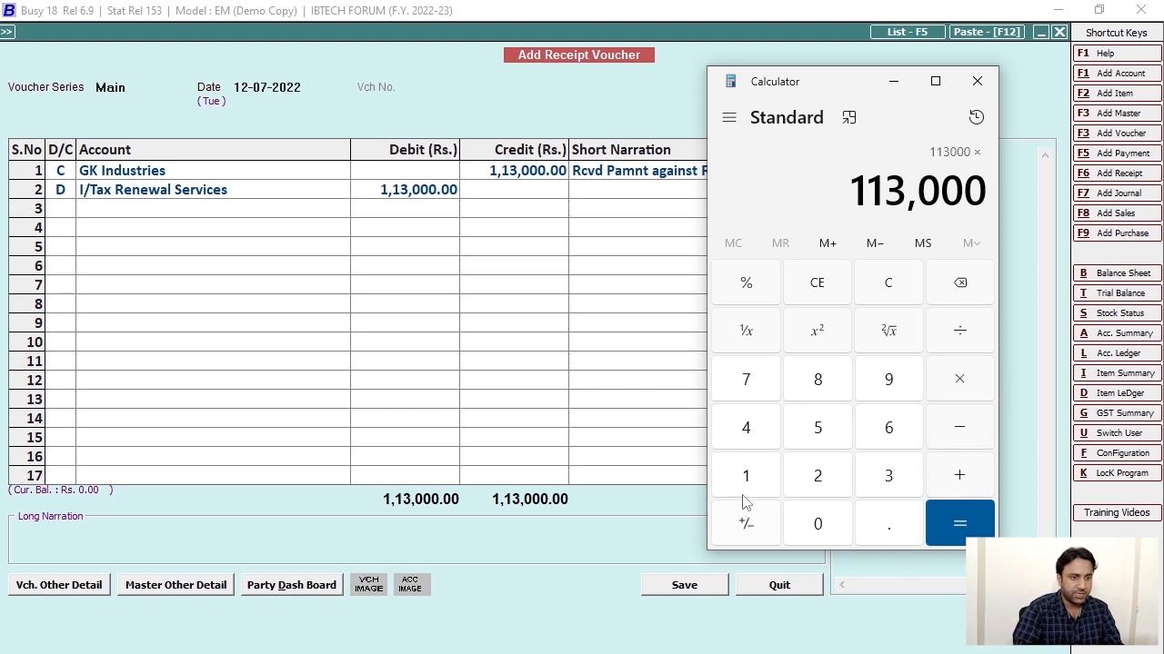
left_click(761, 480)
left_click(816, 527)
left_click(957, 520)
Divide 1,130,000 by 100 to get 11,300, then close Calculator.
left_click(954, 334)
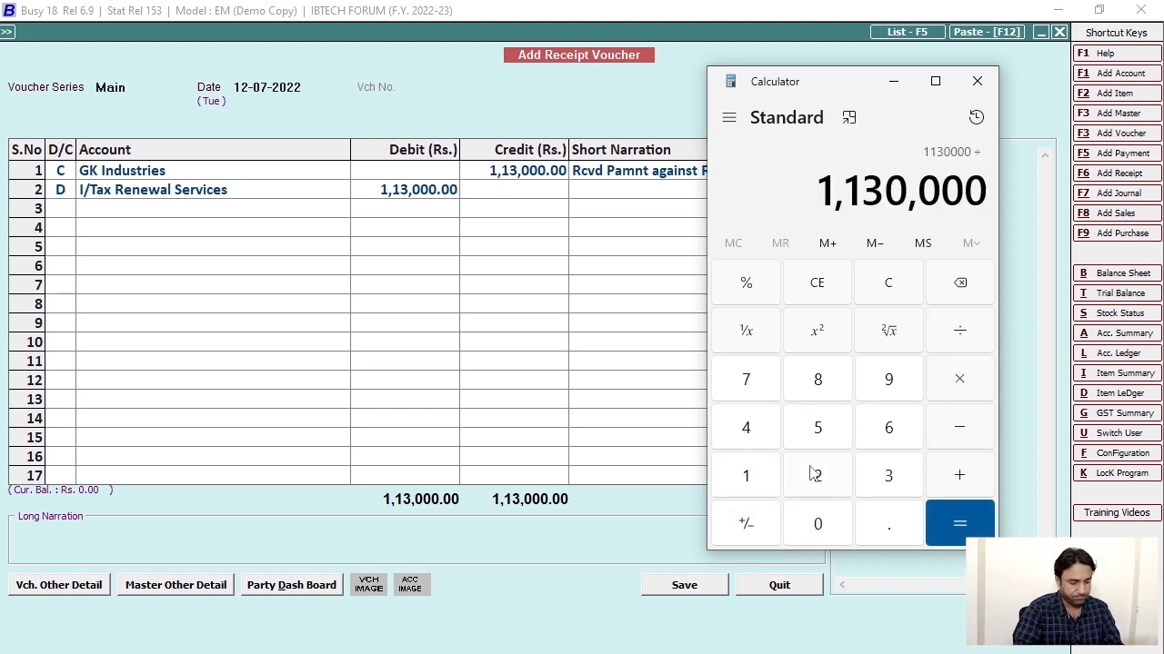
left_click(758, 489)
left_click(815, 522)
left_click(815, 522)
left_click(954, 522)
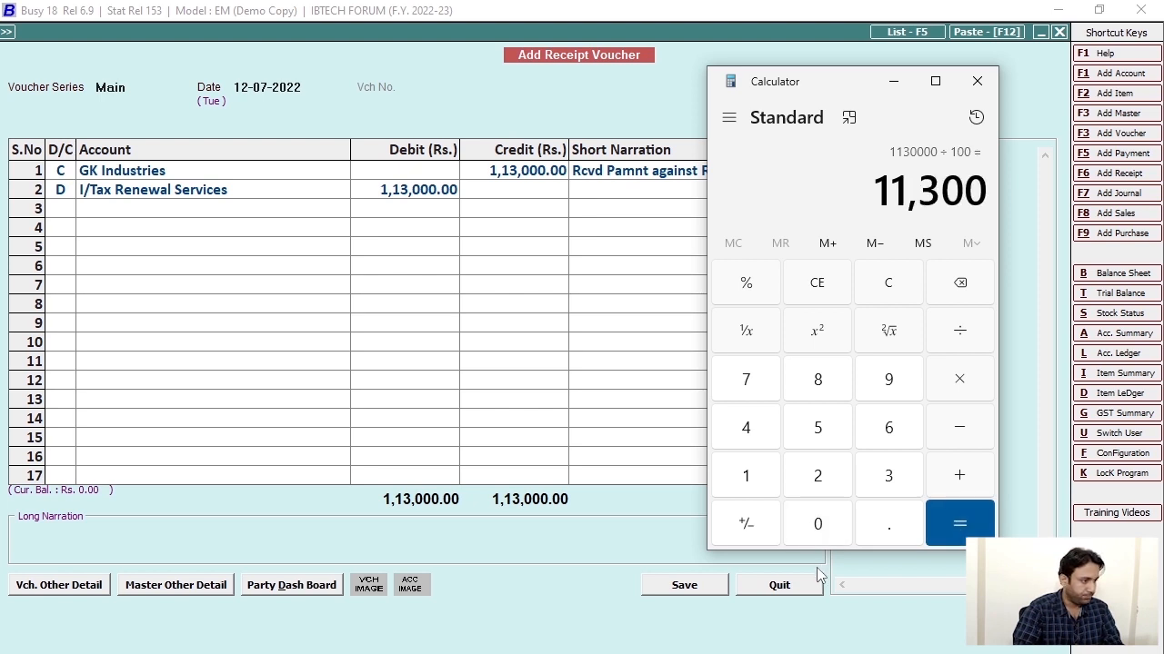
left_click(978, 82)
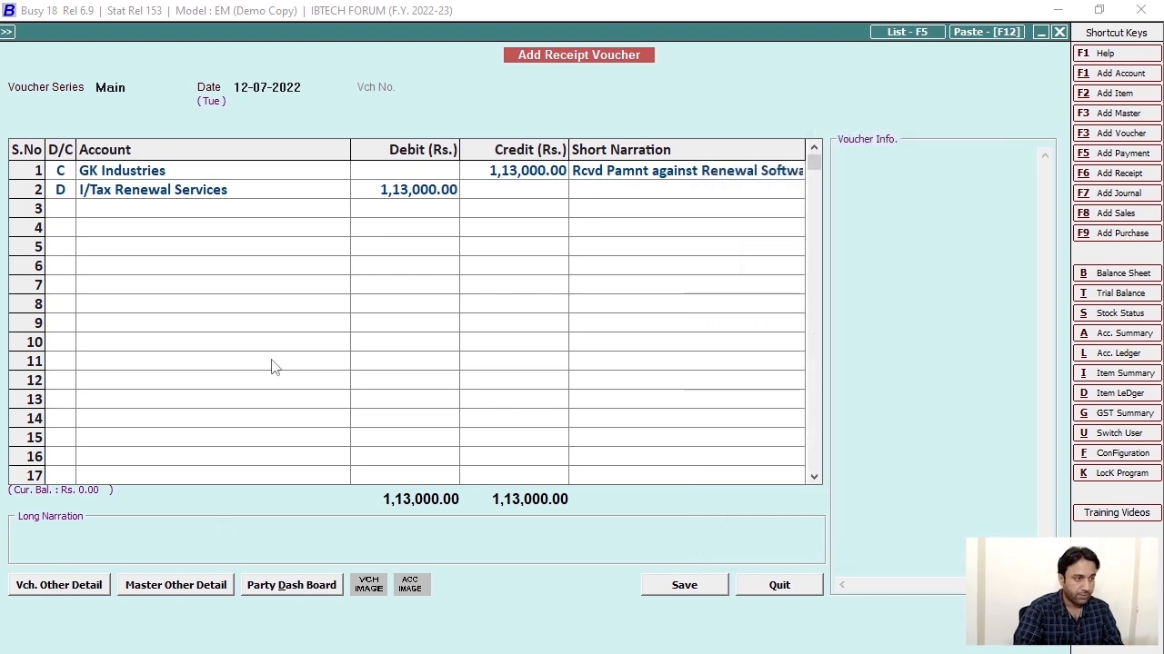
Debit I/Tax Renewal Services 11,300.00 with narration '4.5% I/Tax Withheld By Client'.
type("11300")
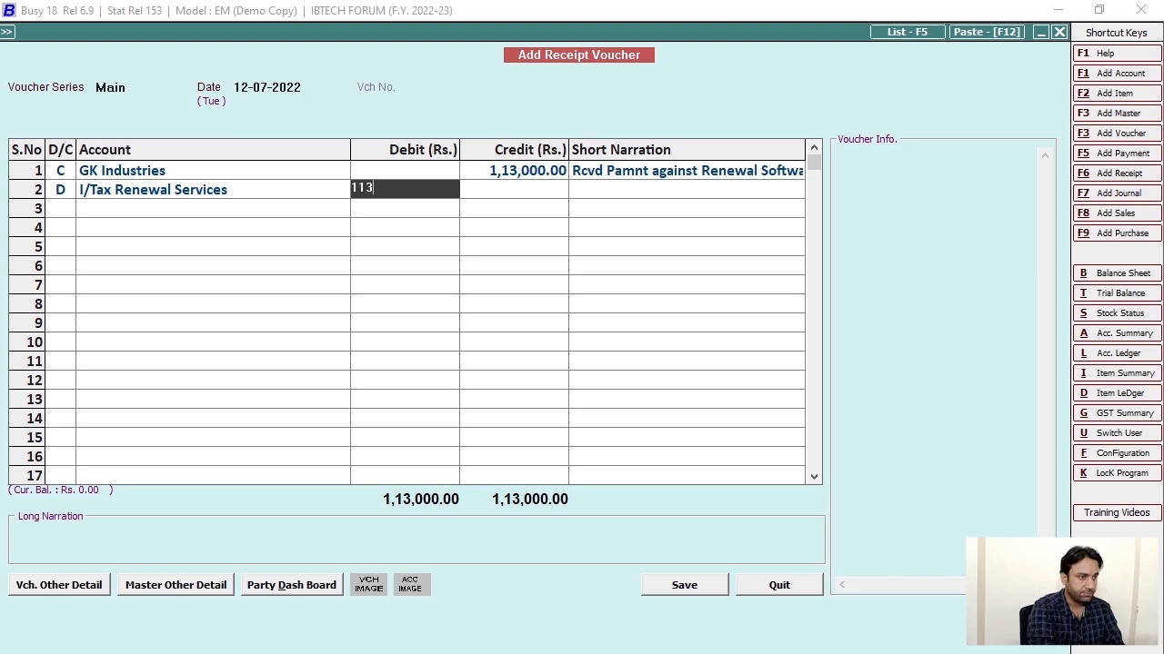
key("Return")
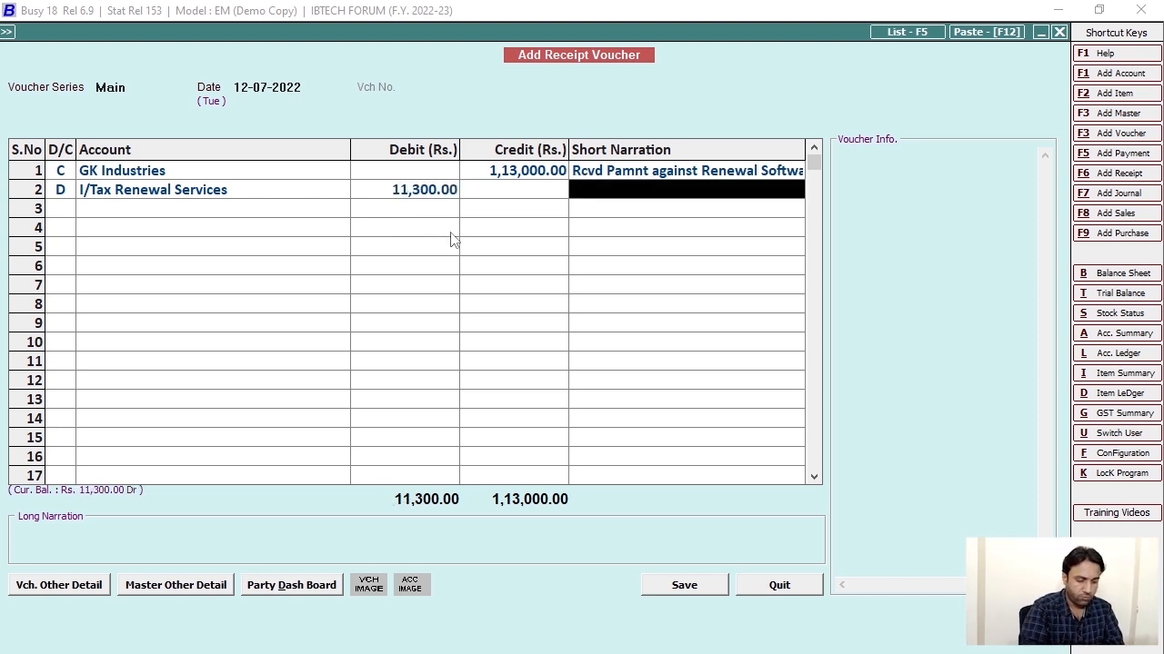
type("4.")
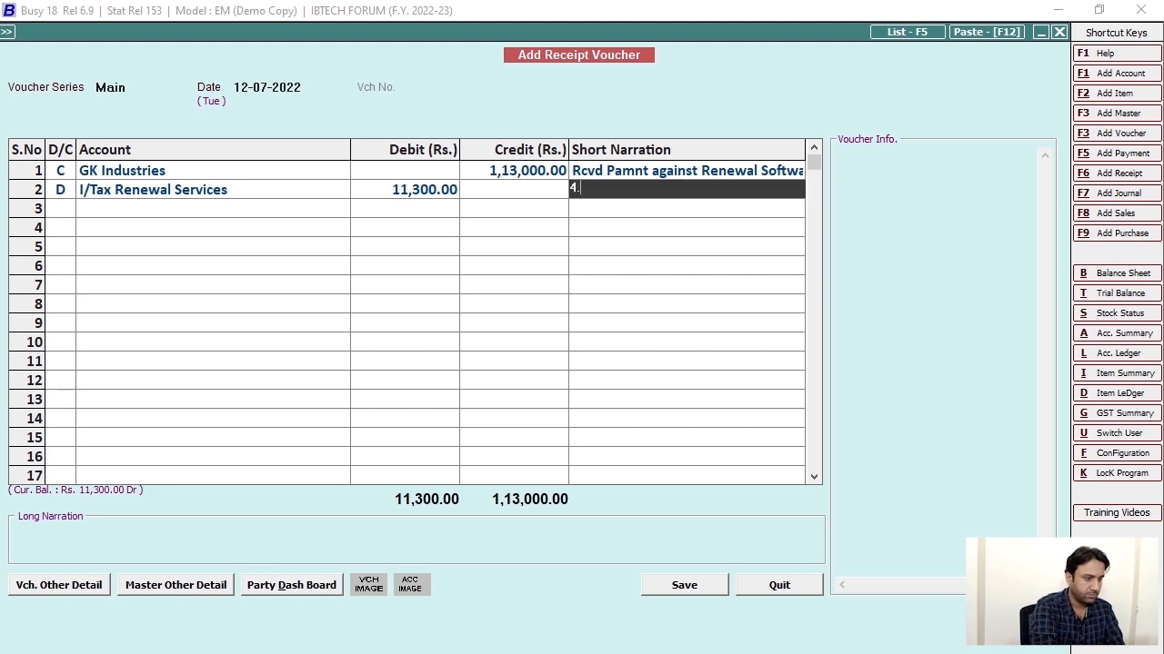
type("5% I/")
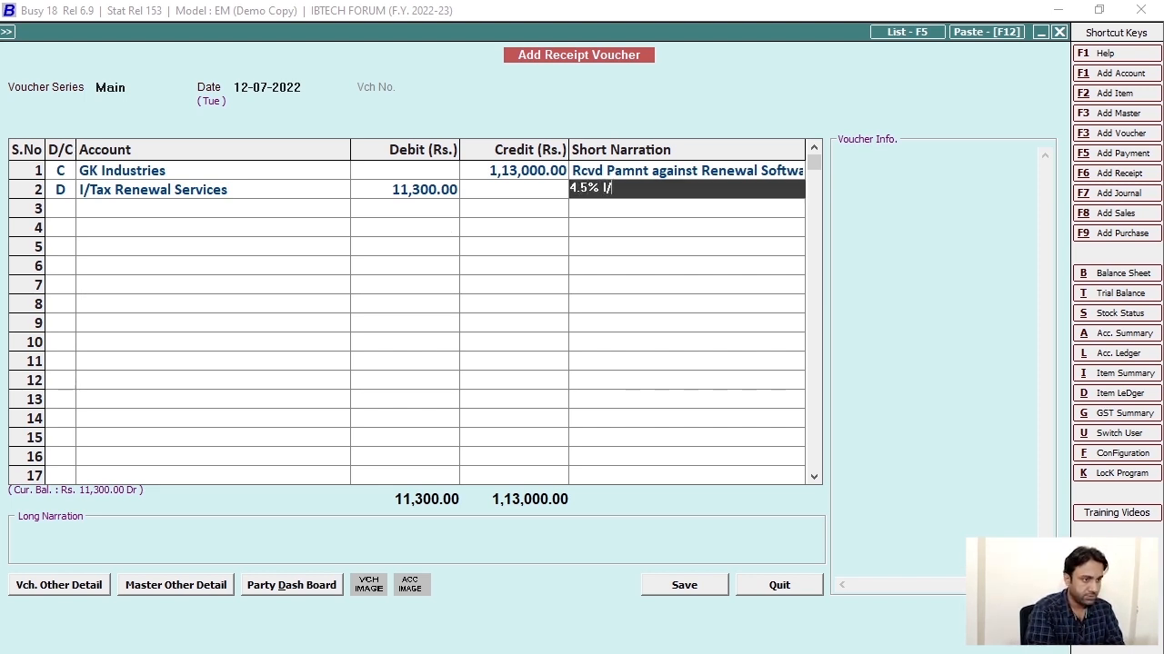
type("Tax Withheld Bu")
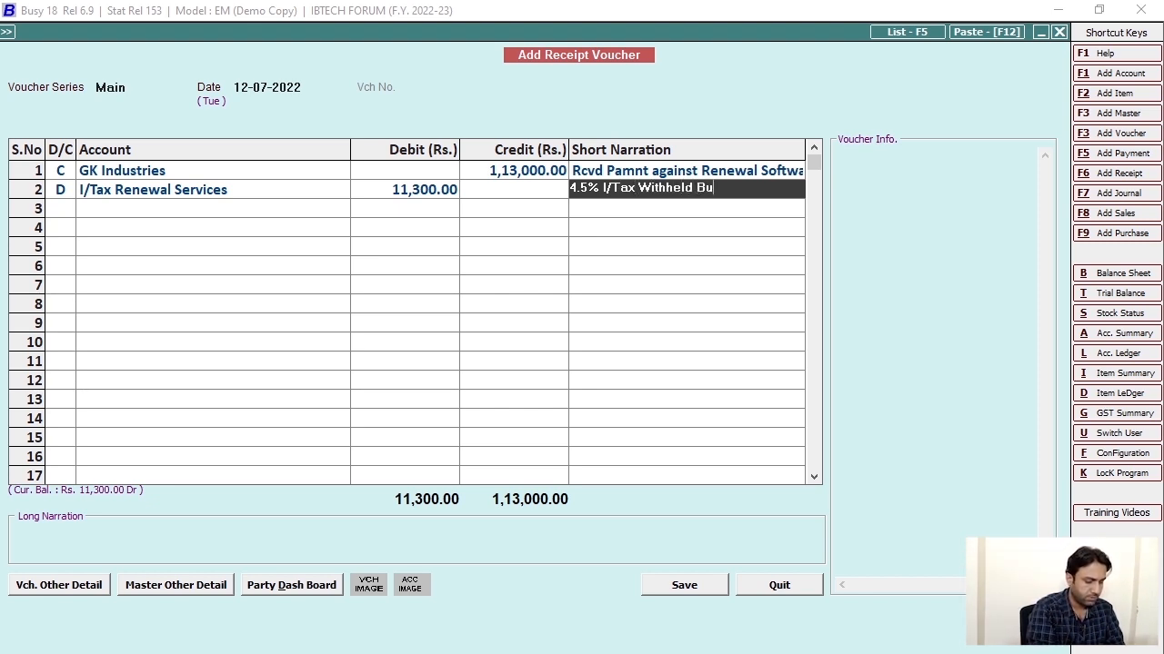
key("BackSpace")
type("y Client")
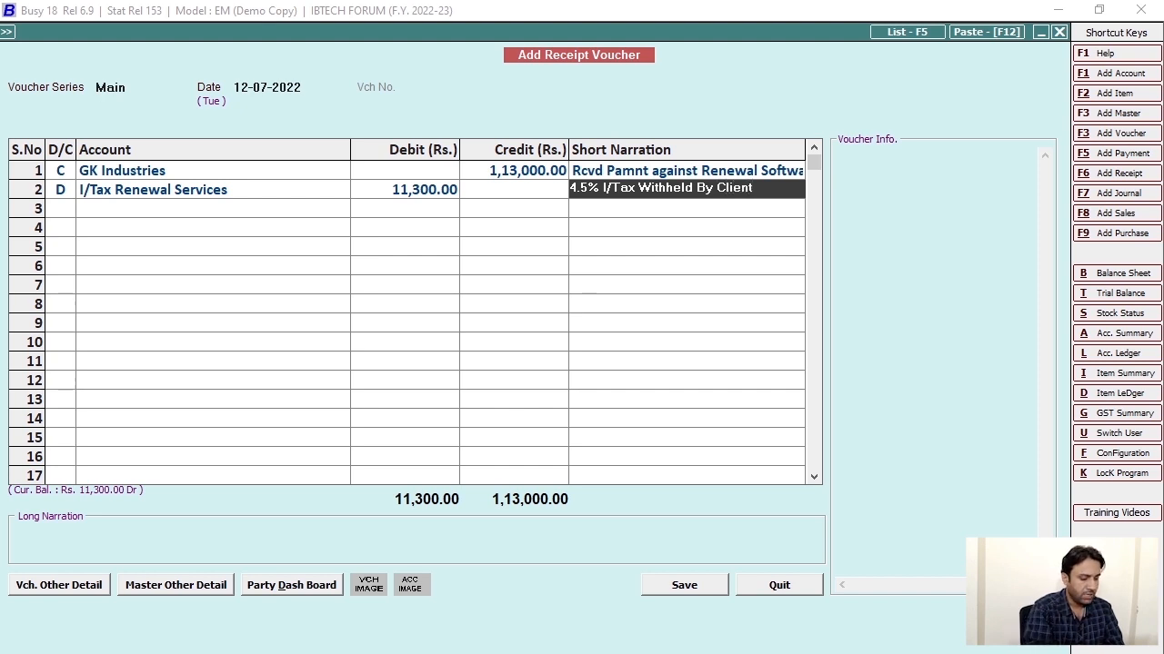
key("Return")
key("Return")
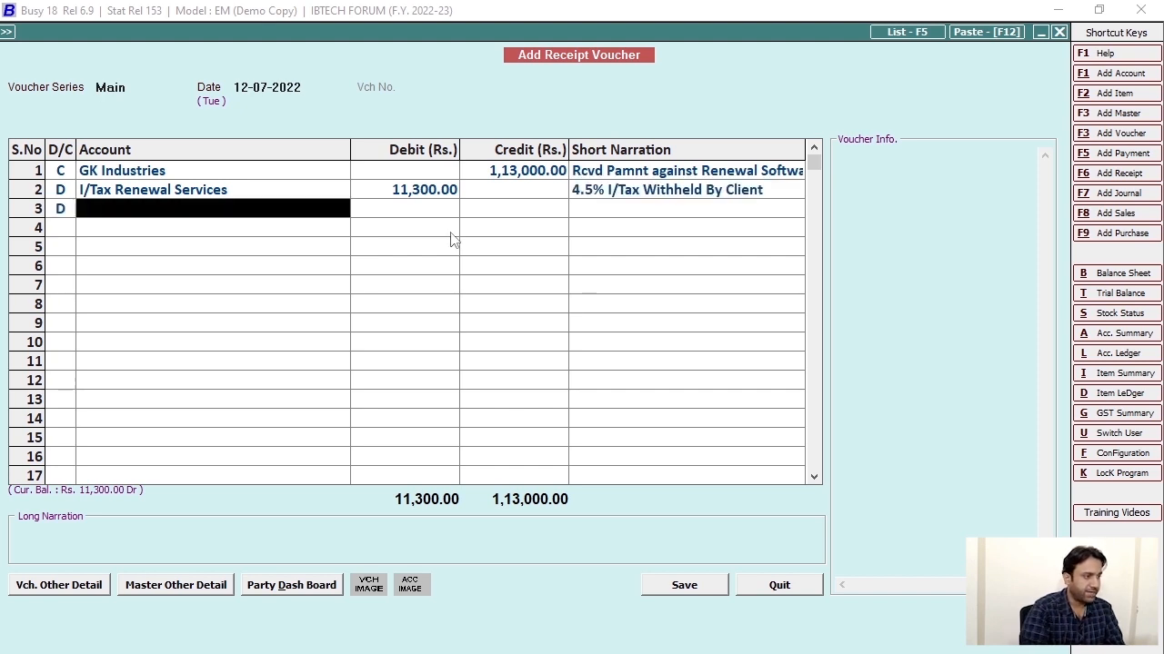
Put Meezan Bank on row 3 with the 1,01,700.00 balancing debit.
type("me")
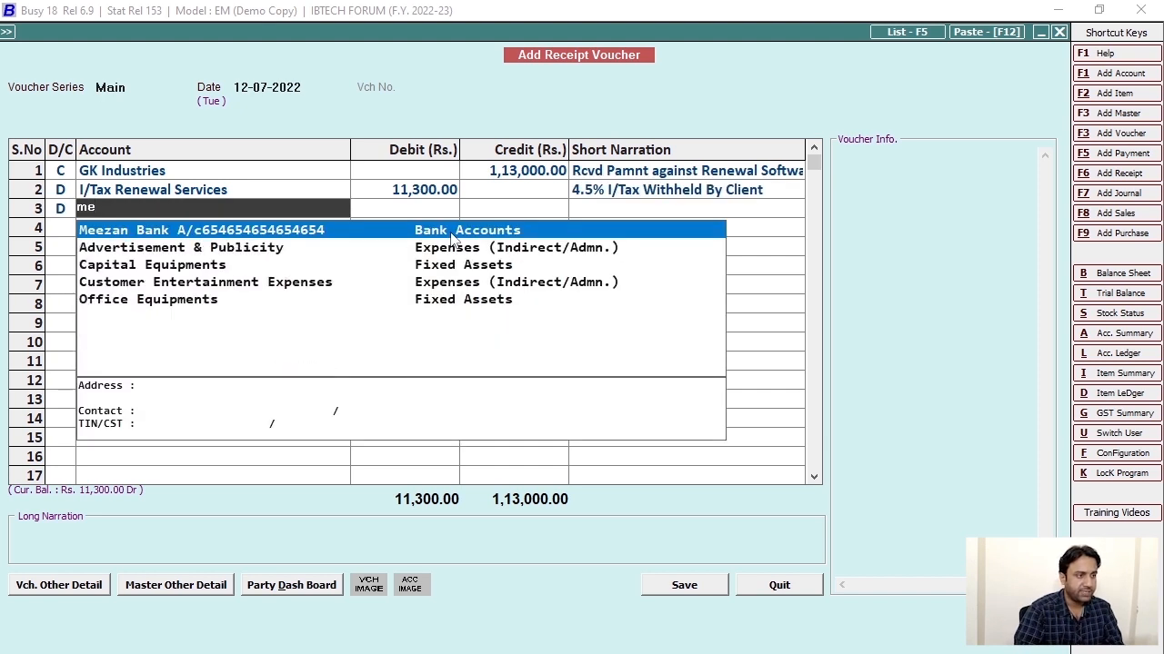
key("Return")
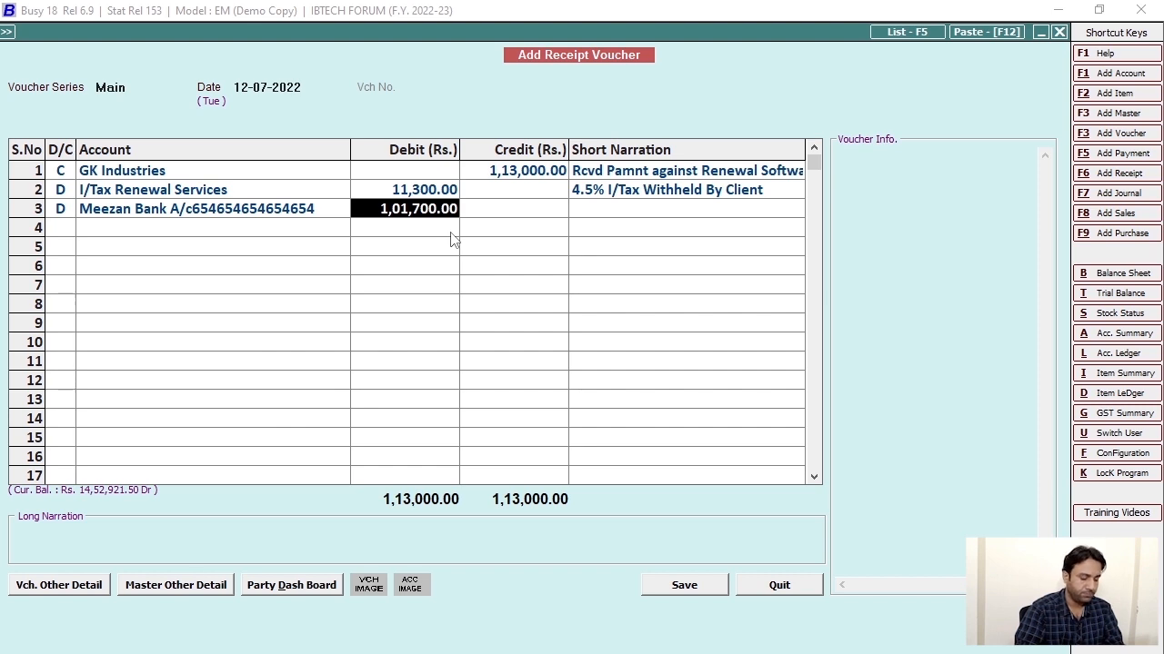
key("Return")
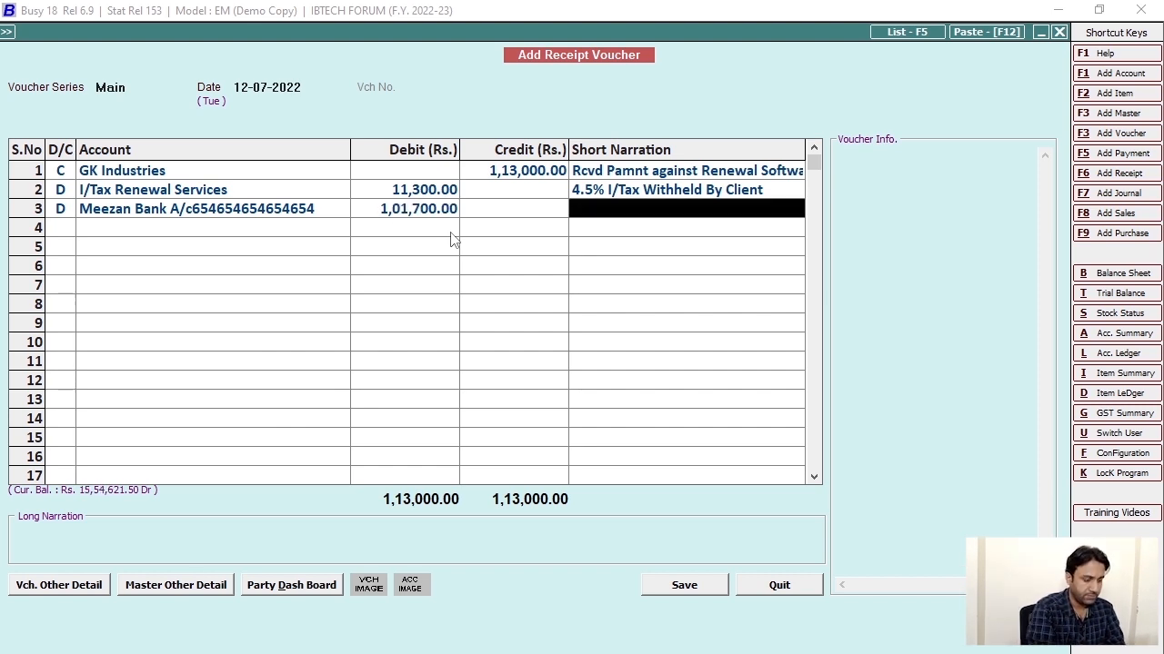
Narrate row 3 'Rcvd Final Pmnt' with the cheque number; start long narration with PO number and date 10-07-2022.
type("Rcvd Finsal")
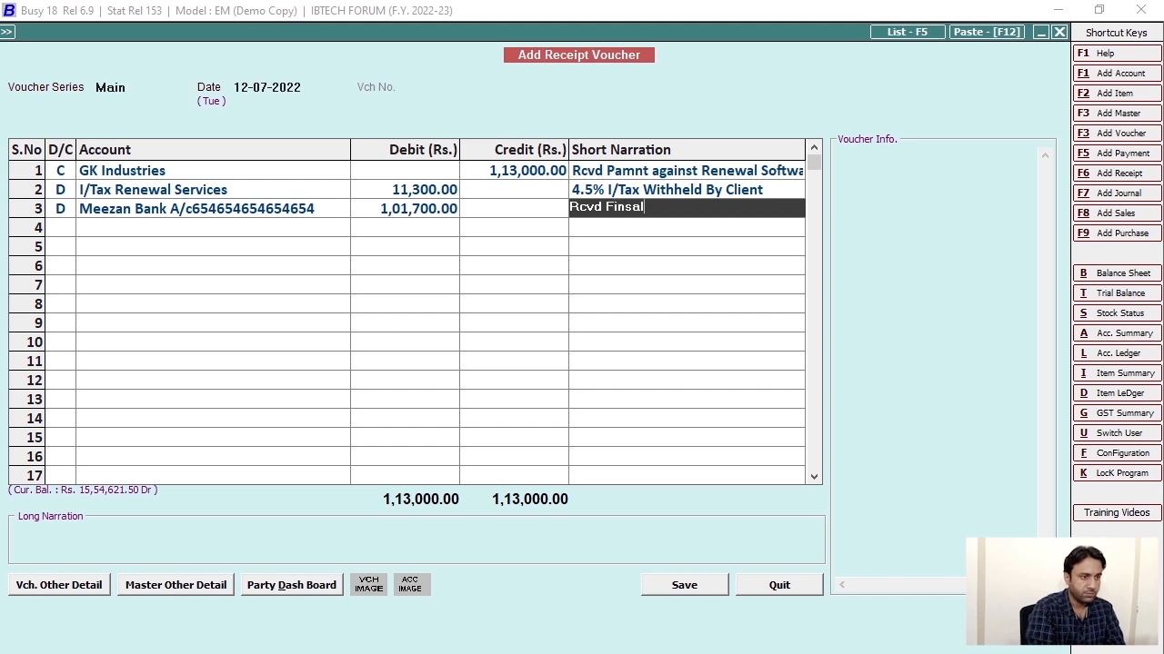
key("BackSpace")
key("BackSpace")
key("BackSpace")
type("al P")
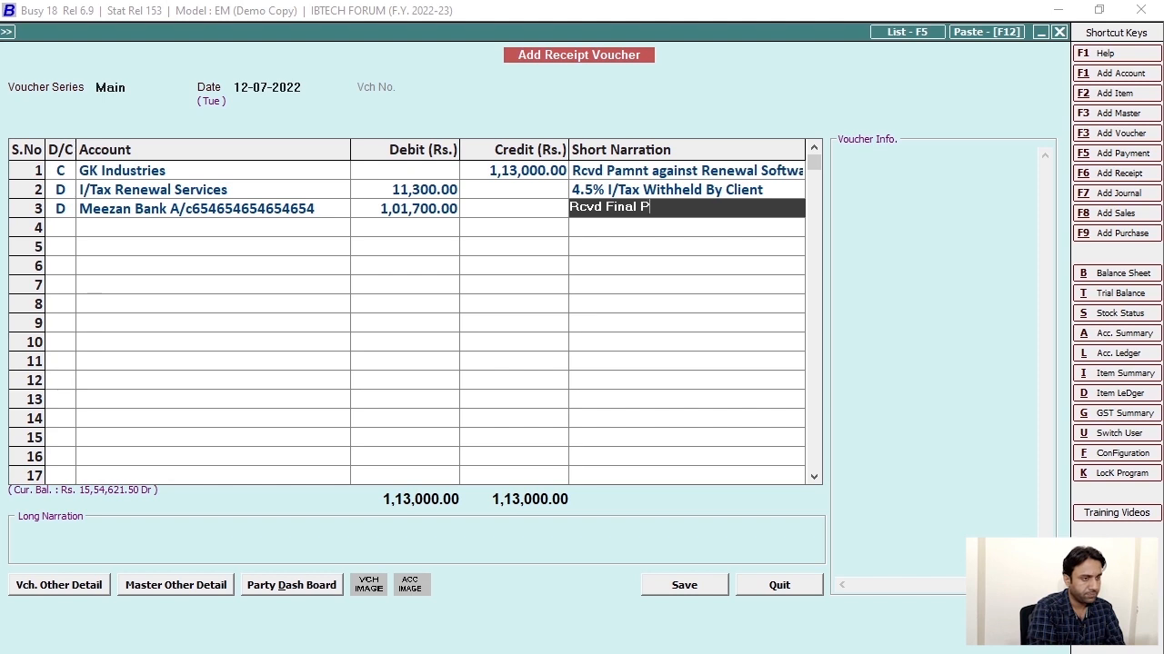
type("mnt Chew")
key("BackSpace")
type("q")
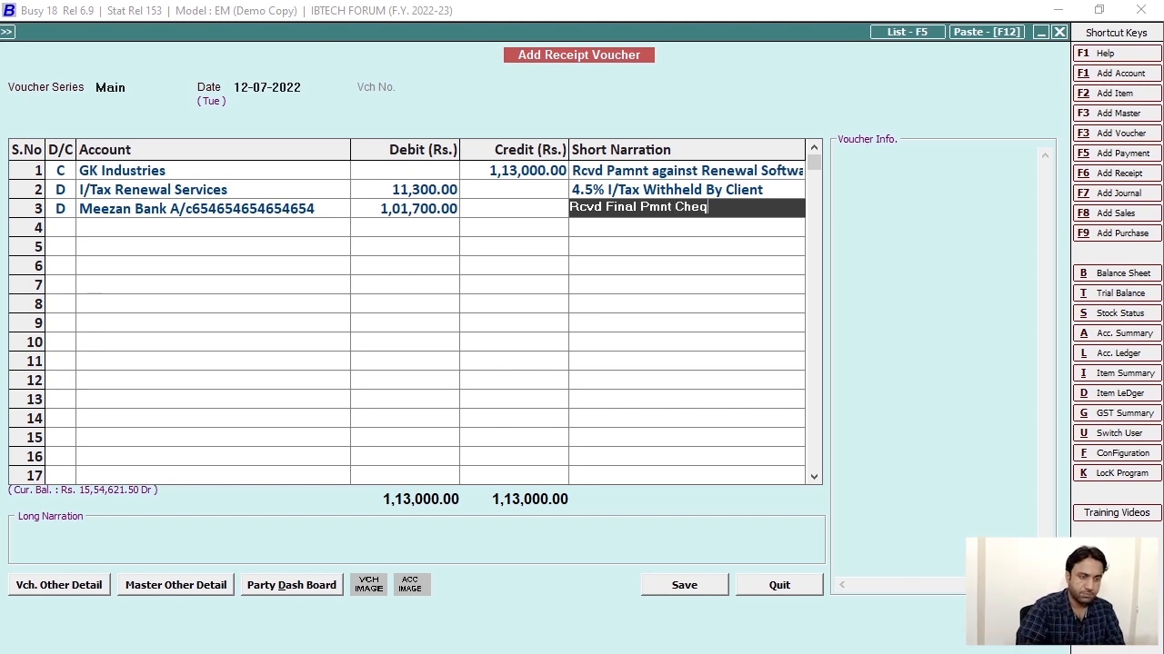
type("#65465445")
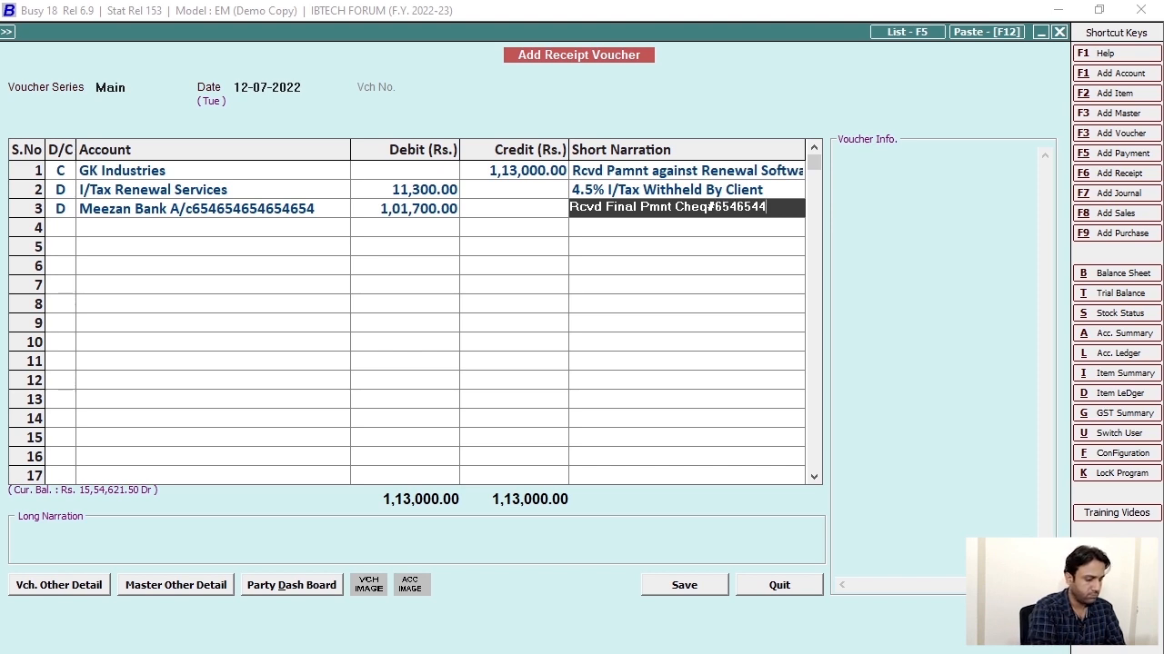
key("Return")
type("Po#")
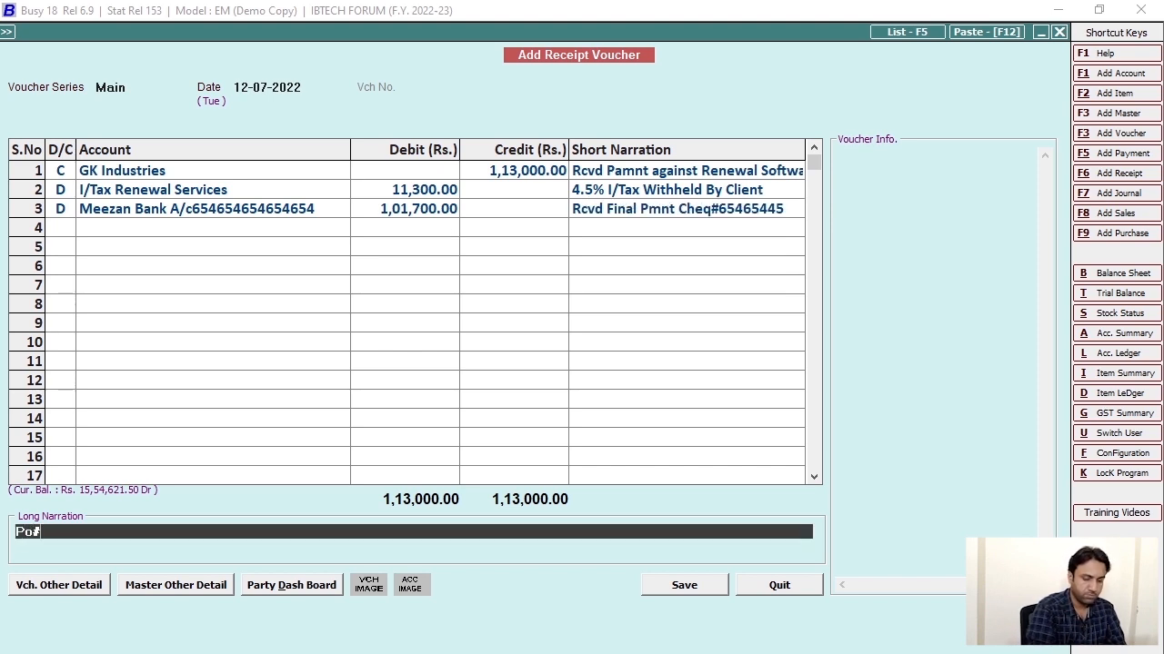
type(" 4")
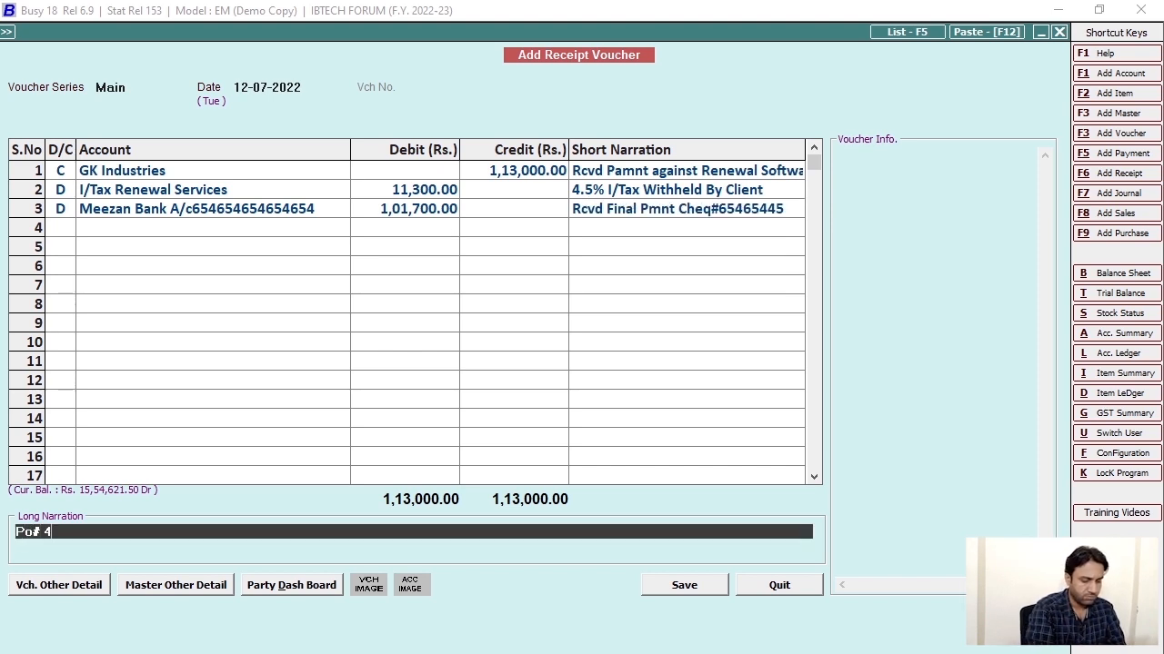
type("44654654654 PO Date")
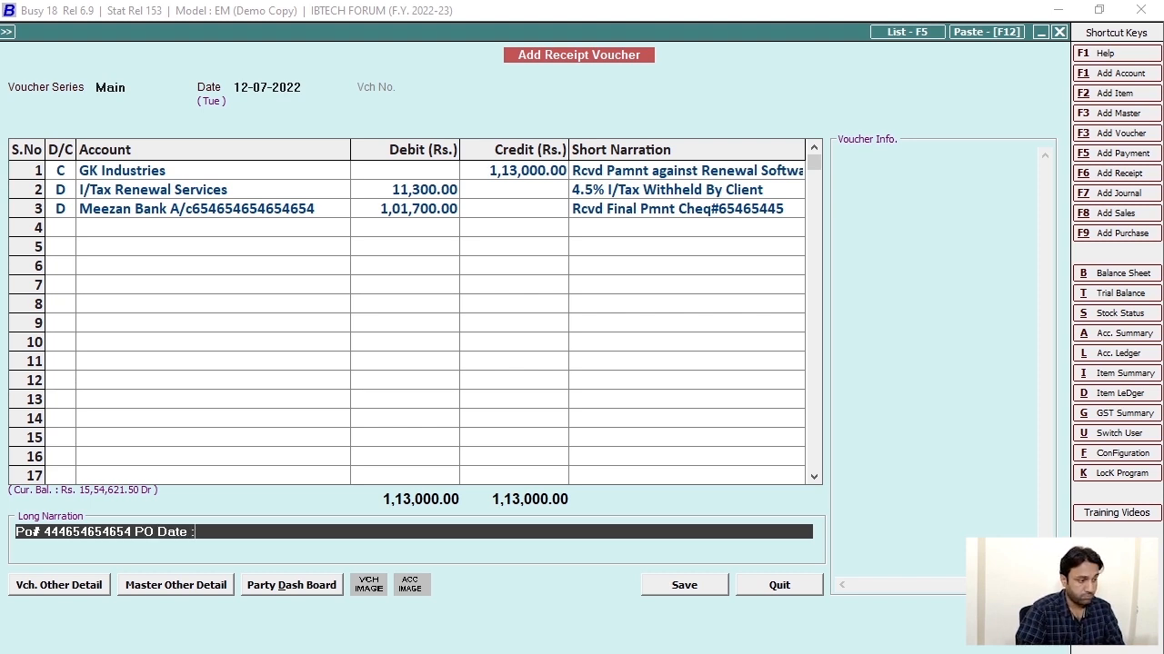
type(" : 10-07")
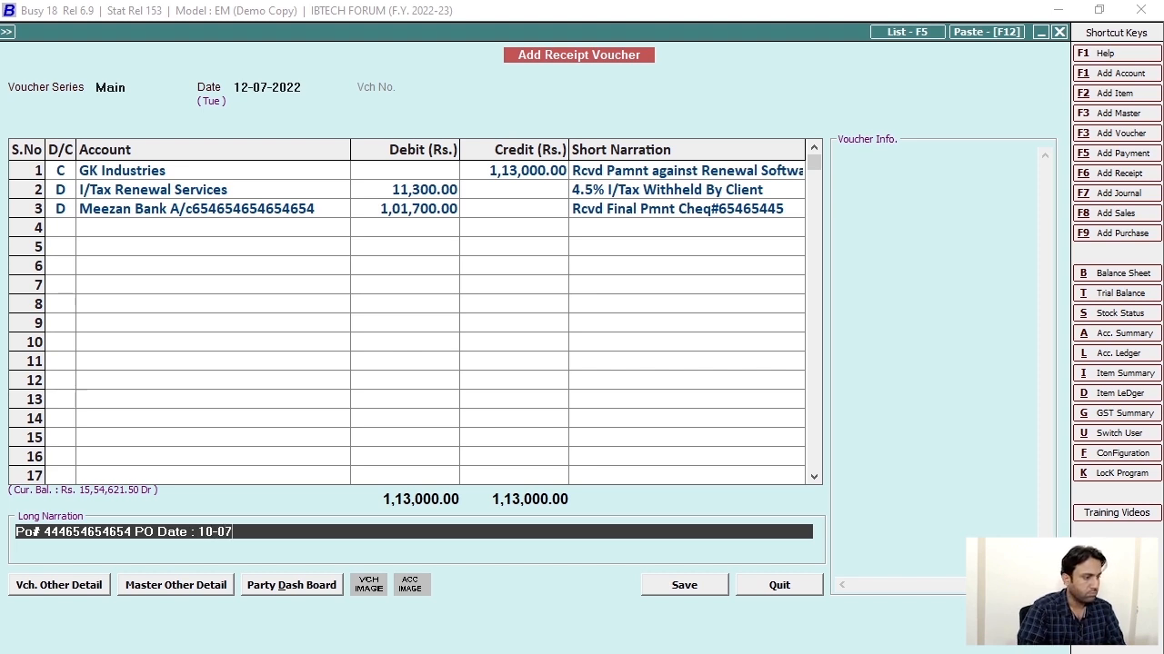
type("-2022")
Add the reference number and 'Name' to the long narration, then save the receipt voucher.
key("Return")
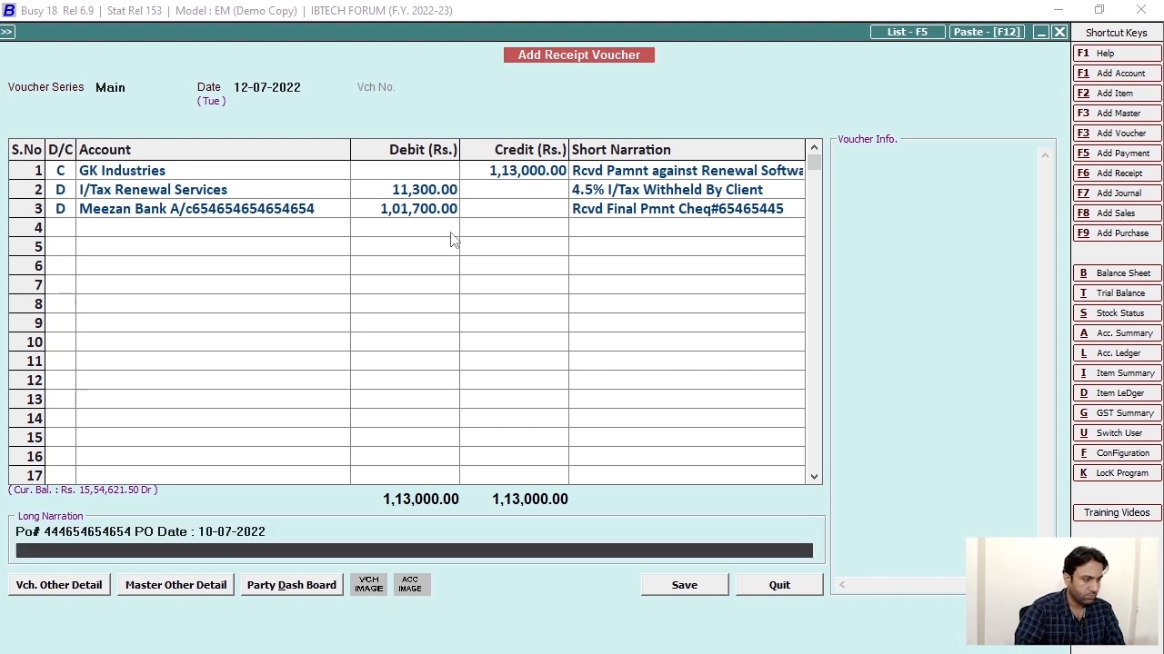
left_click(298, 526)
type("Ref#")
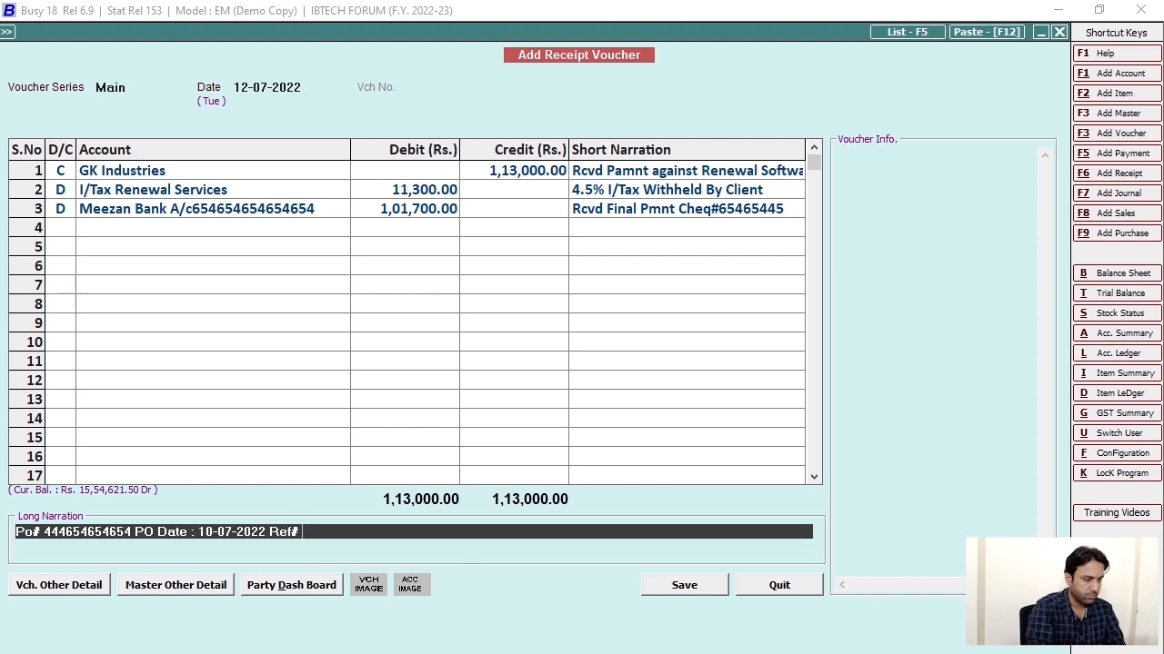
type(" 32121 Contac")
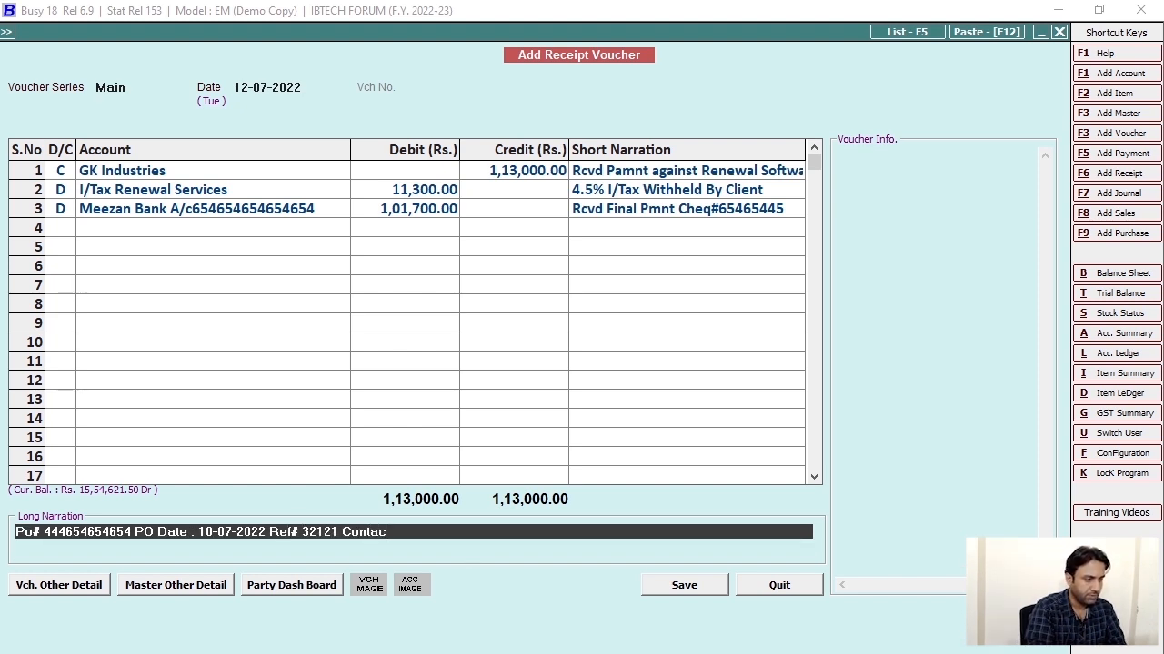
key("BackSpace")
key("BackSpace")
key("BackSpace")
key("BackSpace")
key("BackSpace")
key("BackSpace")
type("Name :")
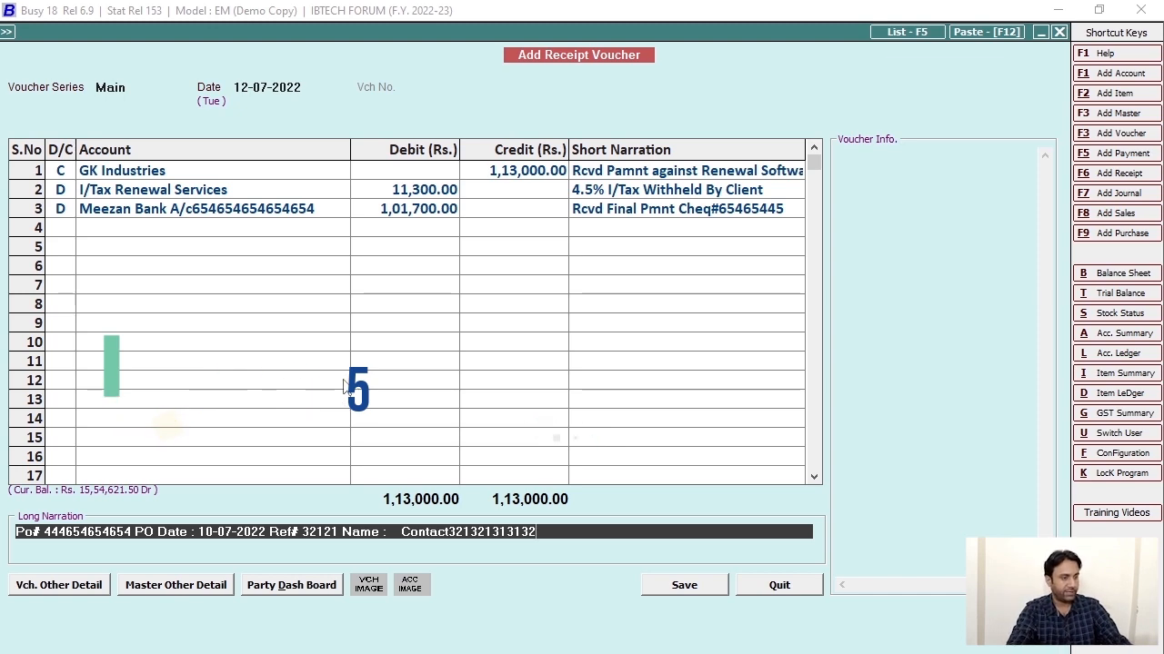
key("Escape")
key("y")
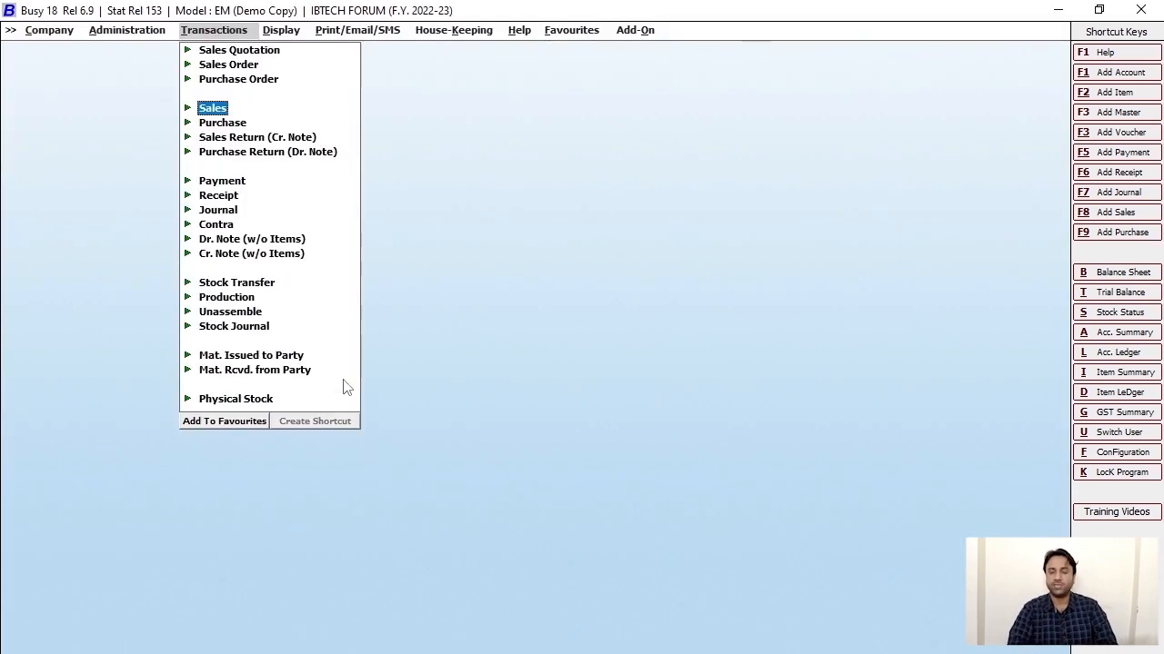